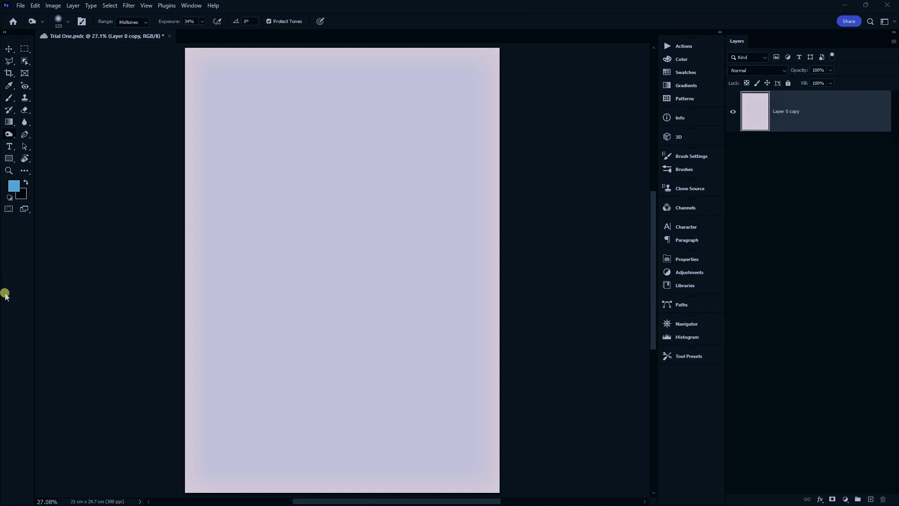
Place DSC_5586-1.jpg from the Desktop into the page as an embedded layer
left_click(31, 6)
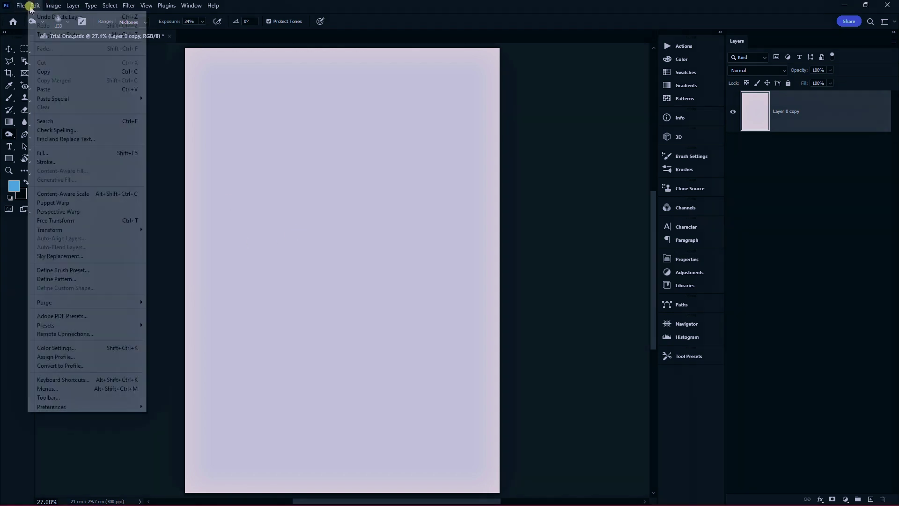
left_click(18, 6)
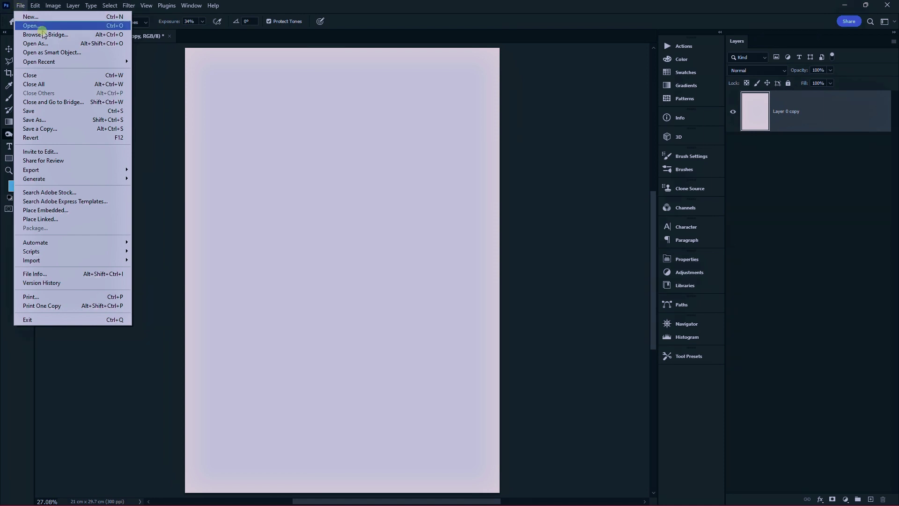
left_click(63, 211)
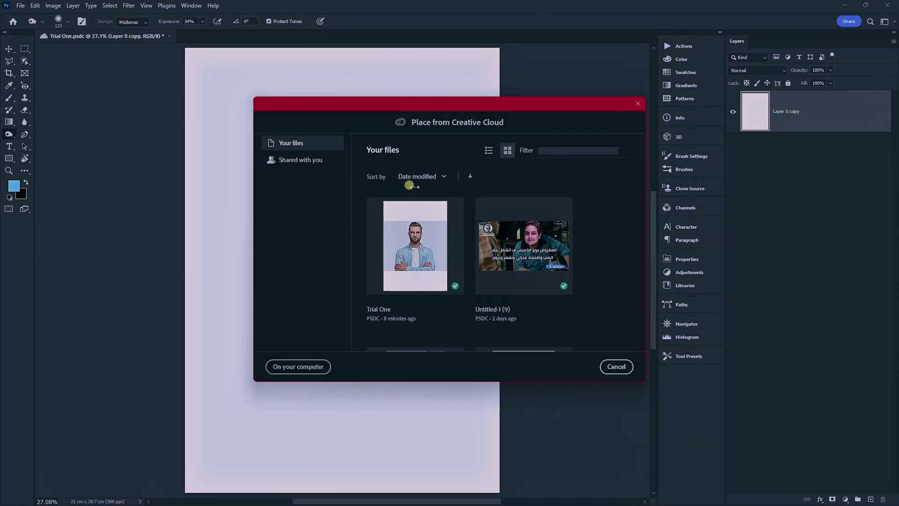
left_click(309, 159)
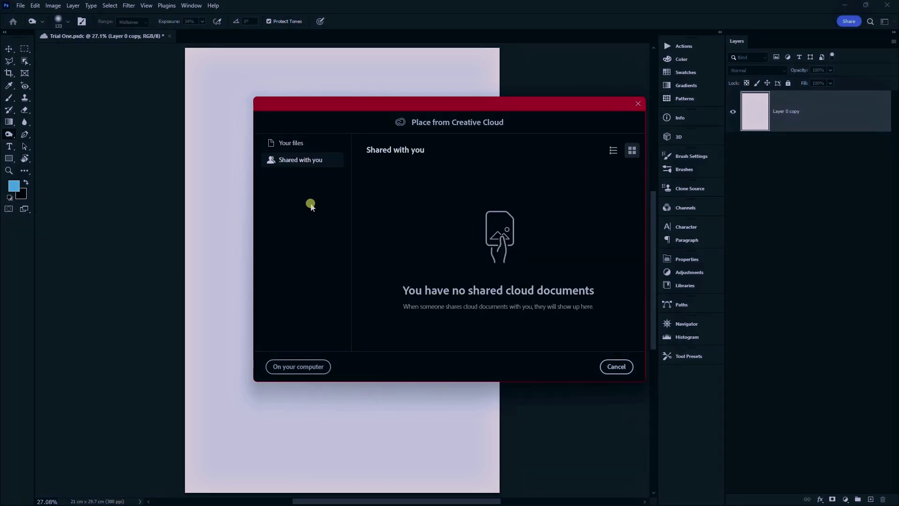
left_click(304, 367)
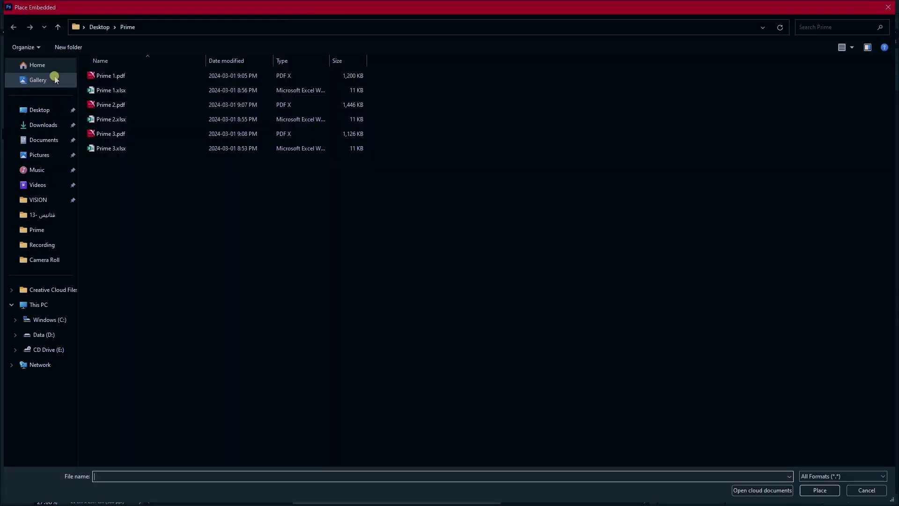
left_click(39, 110)
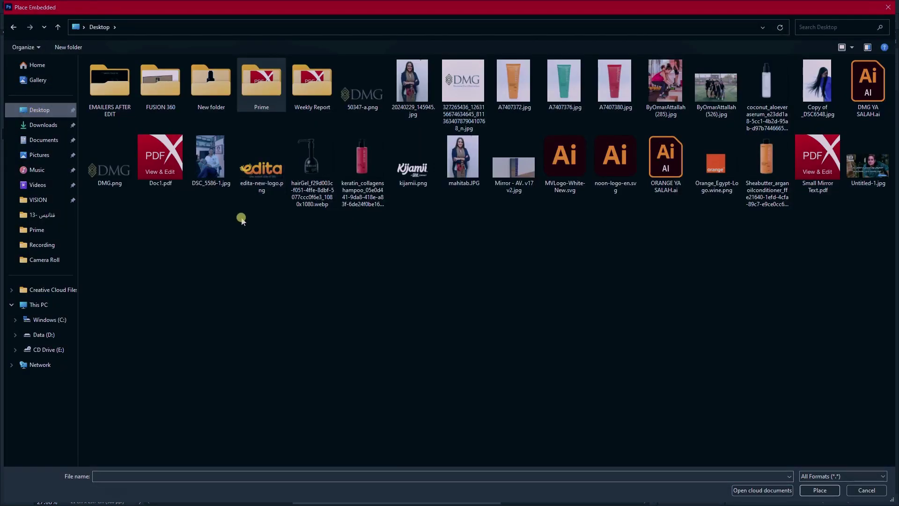
double_click(209, 156)
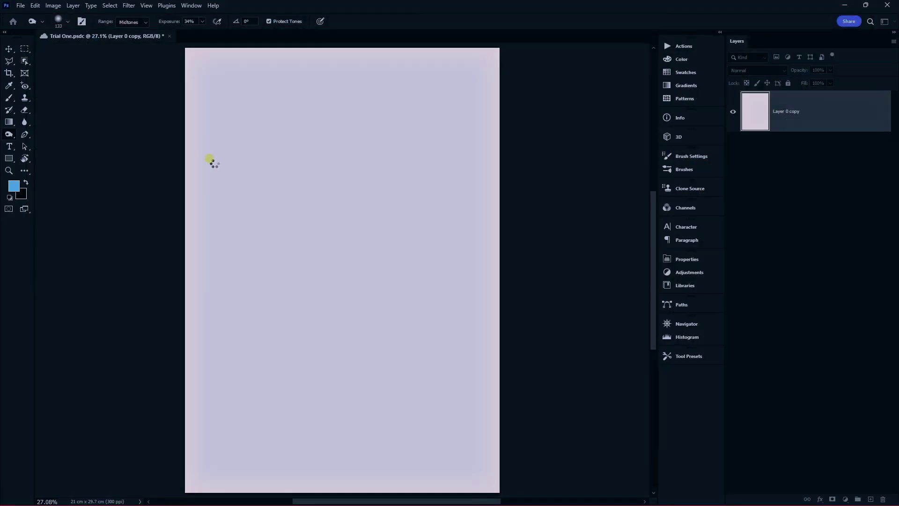
scroll(346, 249, "down", 2)
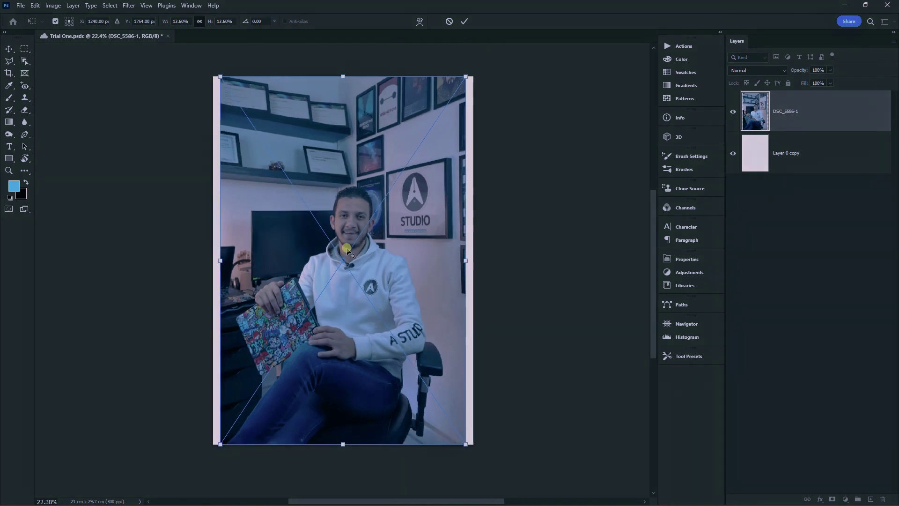
scroll(346, 250, "down", 3)
key("Return")
Undo the photo placement and bring up the open-windows switcher
key("o")
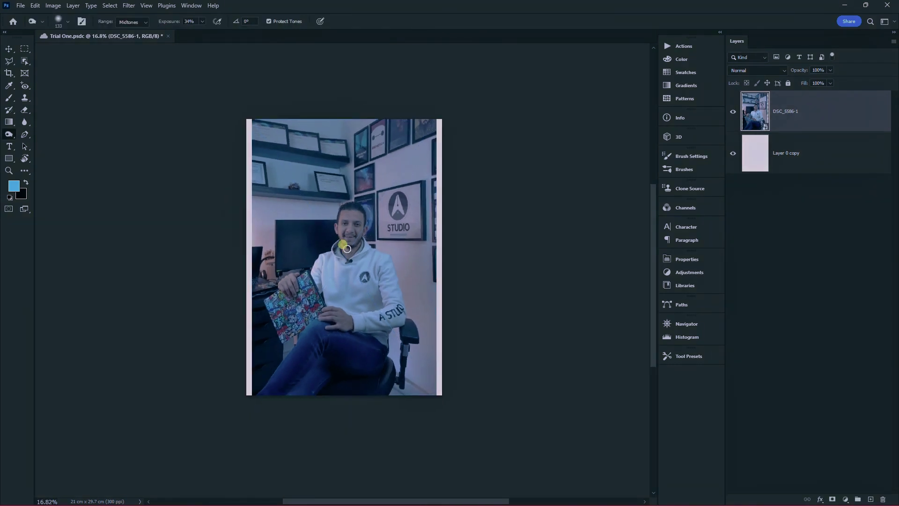
key("ctrl+z")
key("alt+Tab")
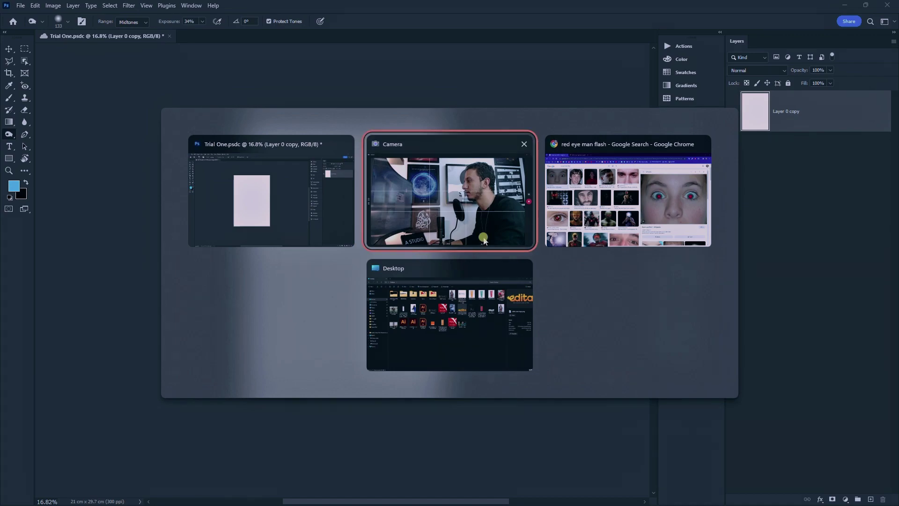
Drag DSC_5586-1.jpg from the File Explorer Desktop onto the Photoshop canvas
left_click(466, 300)
left_click(632, 300)
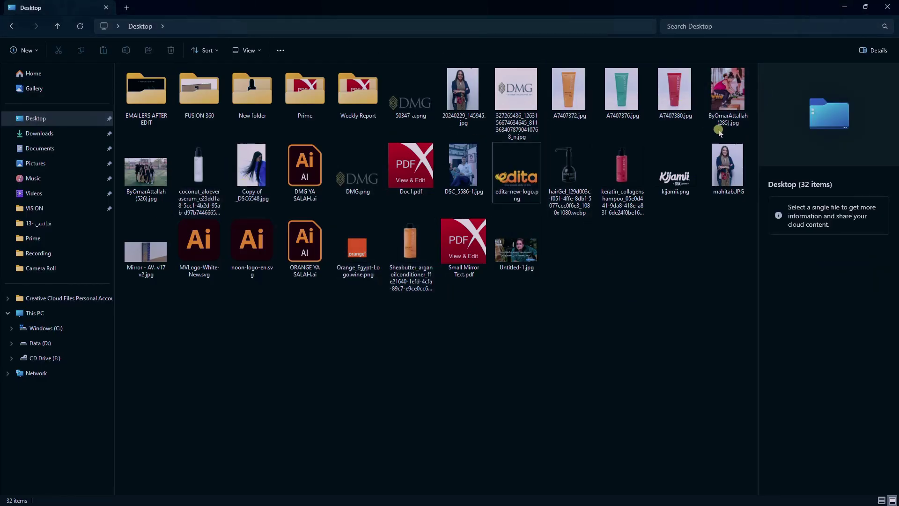
mouse_move(463, 168)
left_mouse_down()
mouse_move(335, 498)
mouse_move(365, 298)
left_mouse_up()
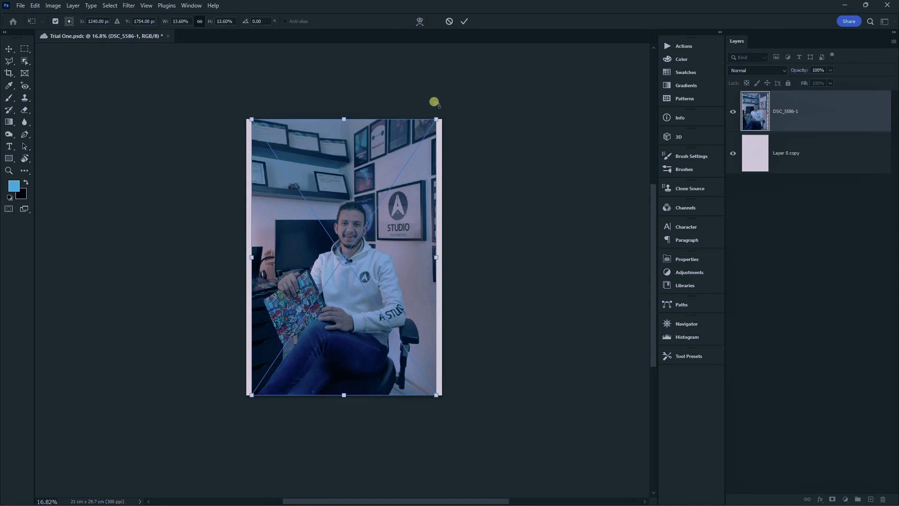
Resize and level the placed photo, then commit the placement
left_click_drag(437, 119, 401, 172)
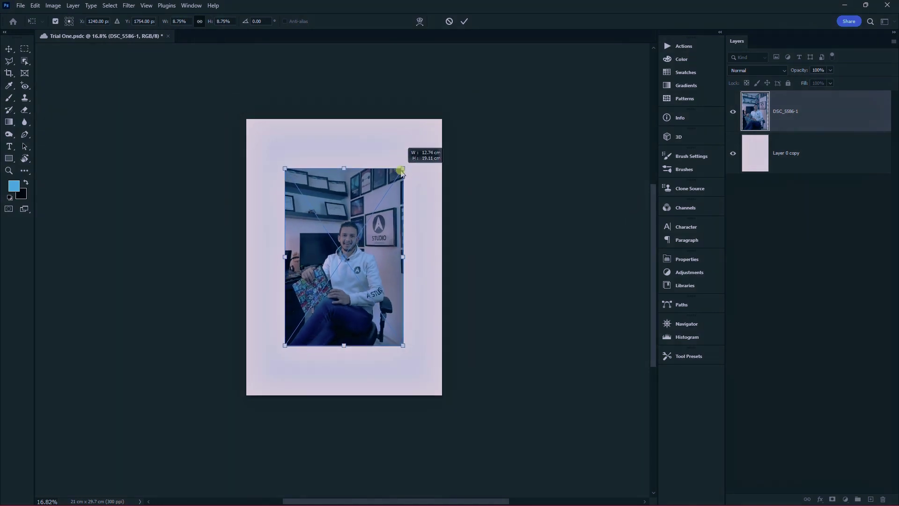
mouse_move(401, 172)
left_mouse_down()
mouse_move(418, 137)
mouse_move(391, 129)
mouse_move(413, 136)
left_mouse_up()
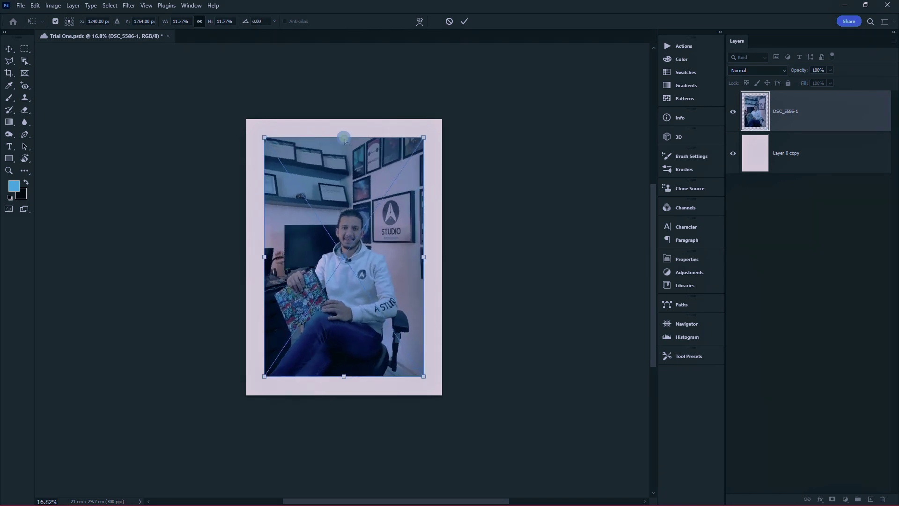
left_click_drag(343, 137, 364, 148)
key("Return")
key("o")
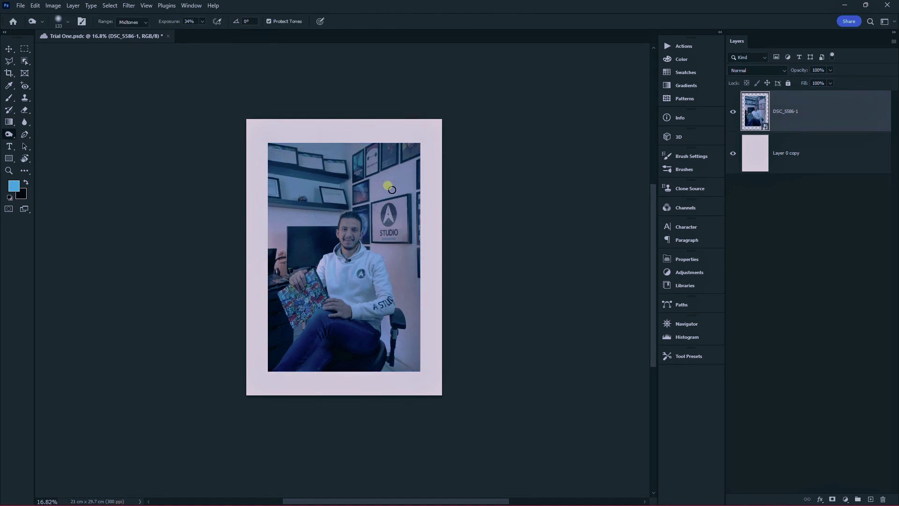
Nudge the photo right and scale it to 13.60% to fill the page height
key("v")
left_click_drag(388, 193, 392, 194)
scroll(392, 193, "up", 2)
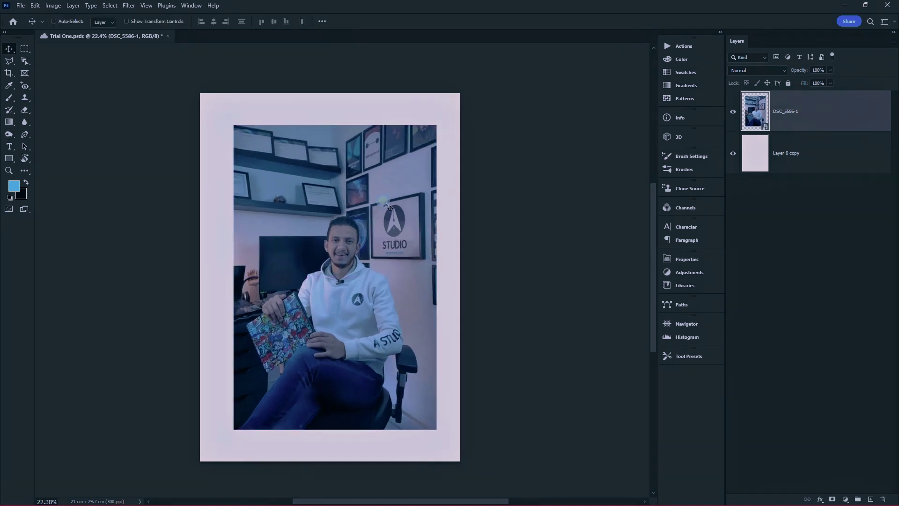
scroll(381, 163, "down", 1)
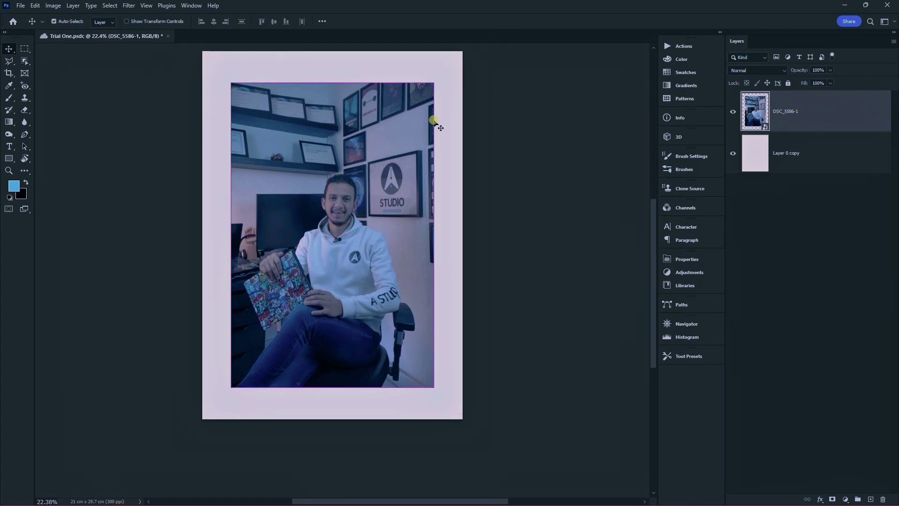
key("ctrl+t")
mouse_move(433, 84)
left_mouse_down()
mouse_move(423, 88)
mouse_move(433, 83)
left_mouse_up()
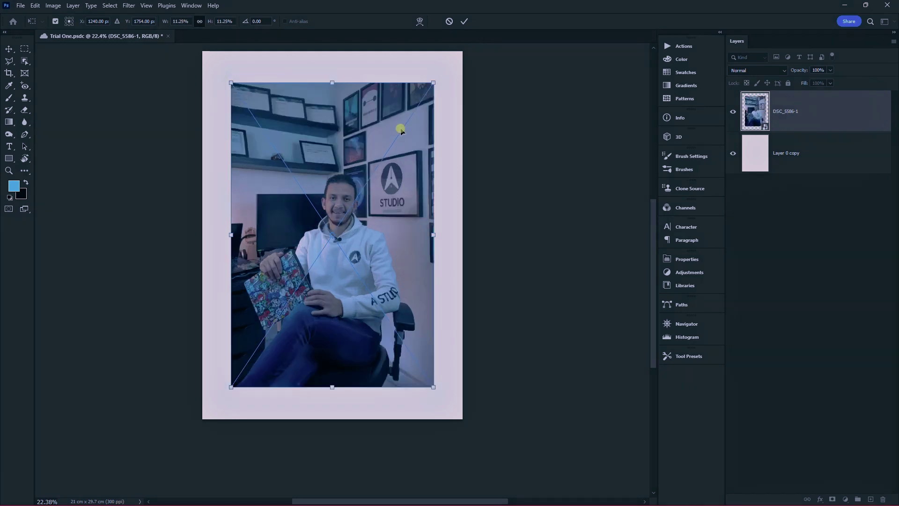
left_click_drag(332, 82, 337, 56)
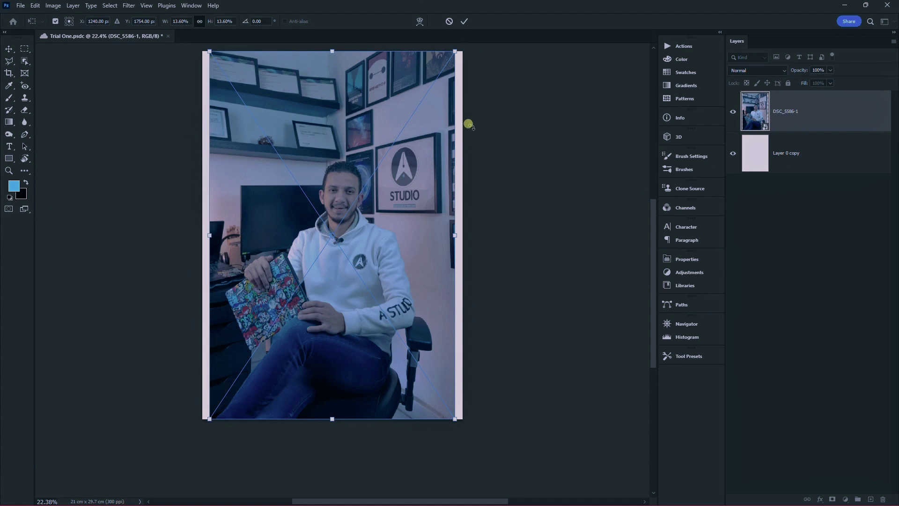
key("Return")
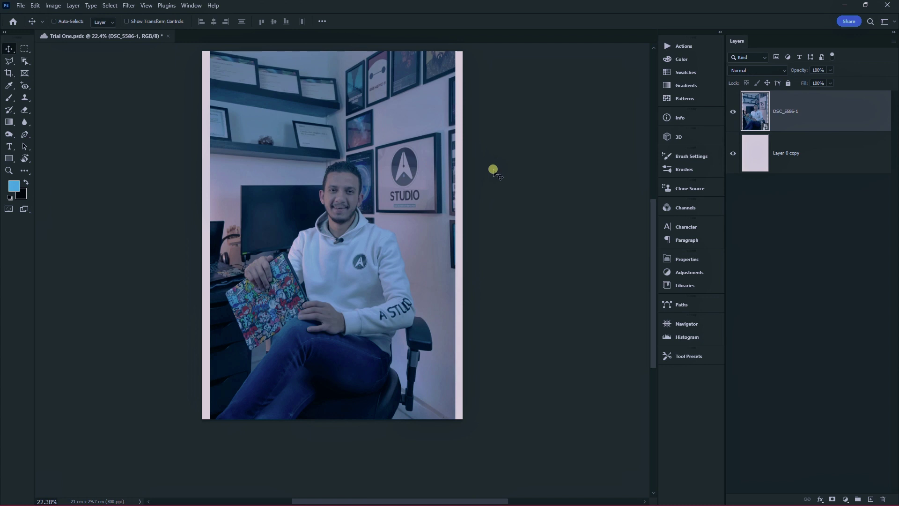
Draw a wide rectangle below the photo layer and clip the photo to it
key("u")
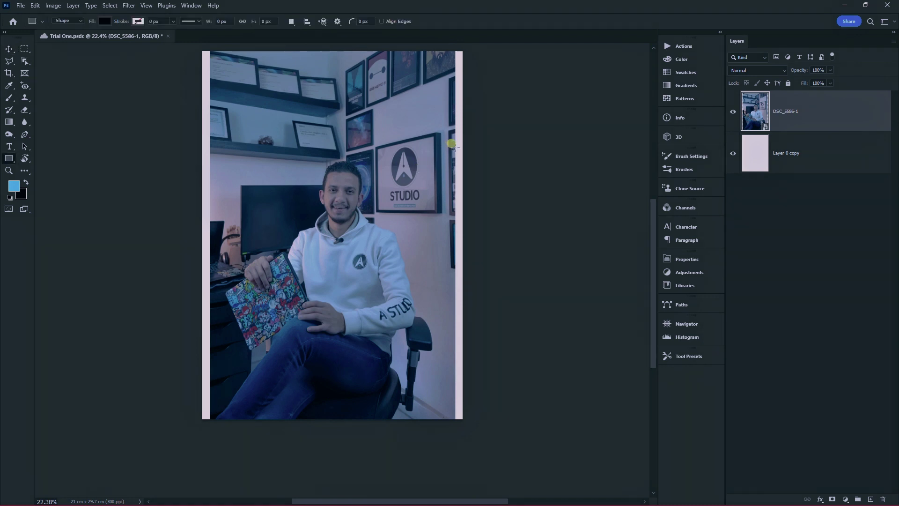
left_click_drag(461, 126, 192, 218)
key("v")
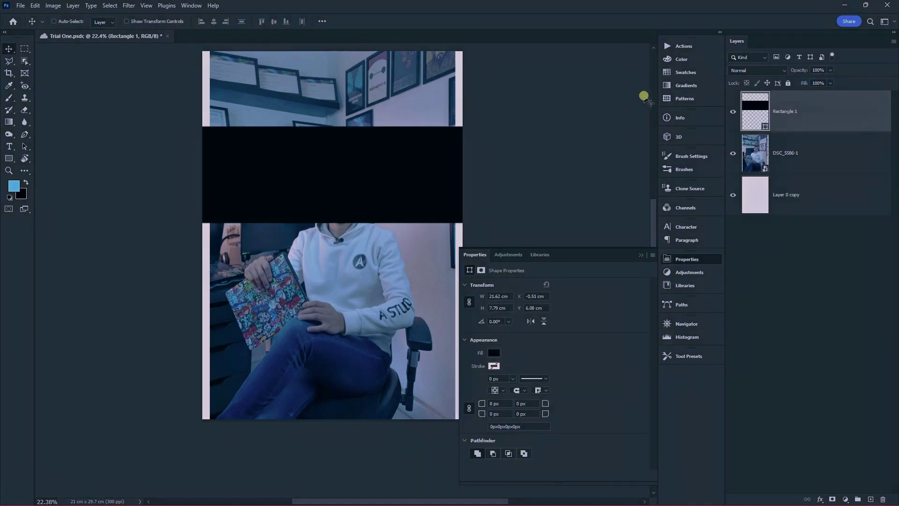
left_click_drag(779, 105, 783, 159)
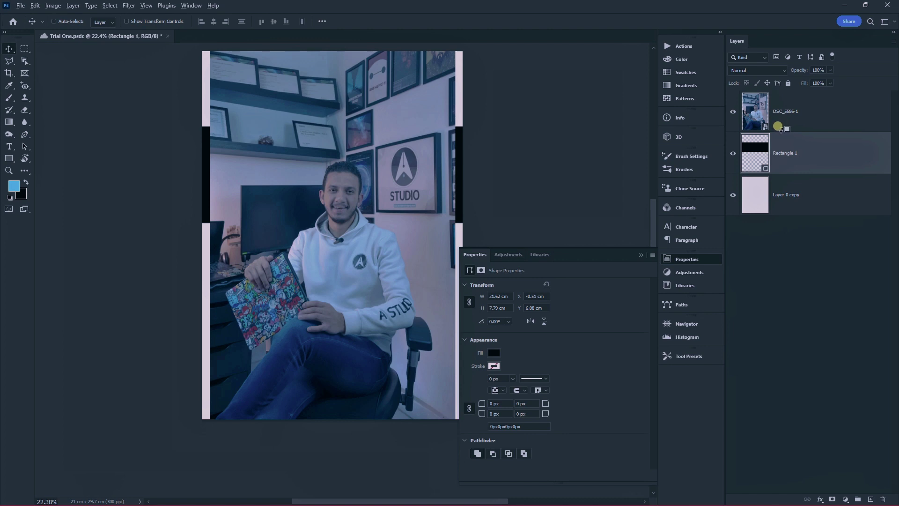
left_click(778, 126, "alt")
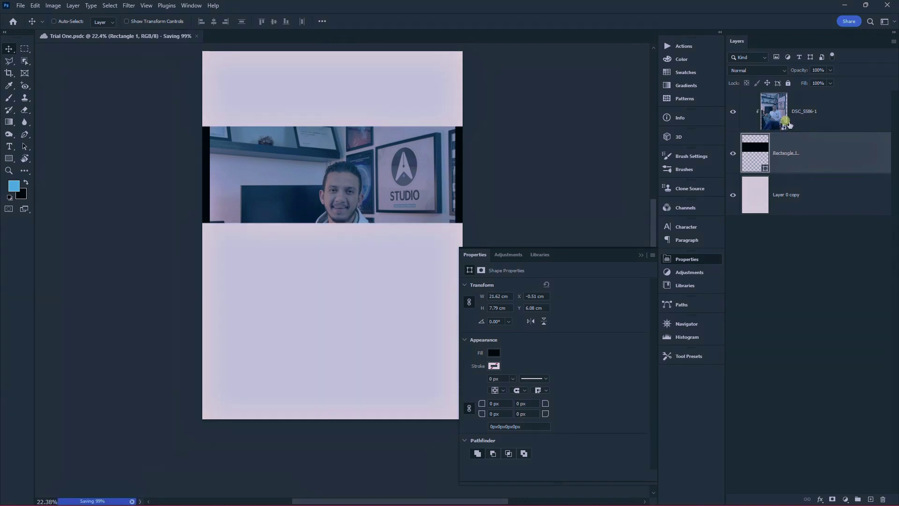
Enlarge the clipped photo to 15.52% and raise it to frame the face
left_click(780, 122)
key("ctrl+t")
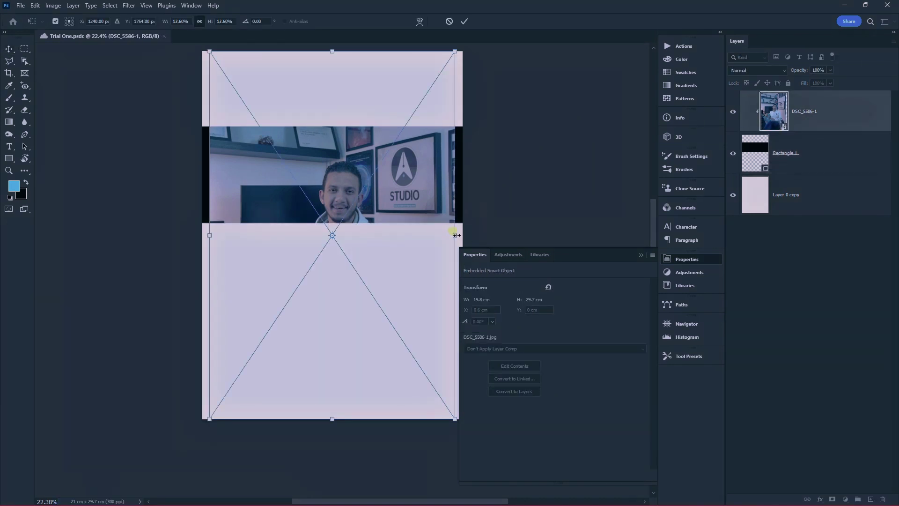
left_click_drag(462, 237, 472, 235)
left_click_drag(438, 200, 433, 175)
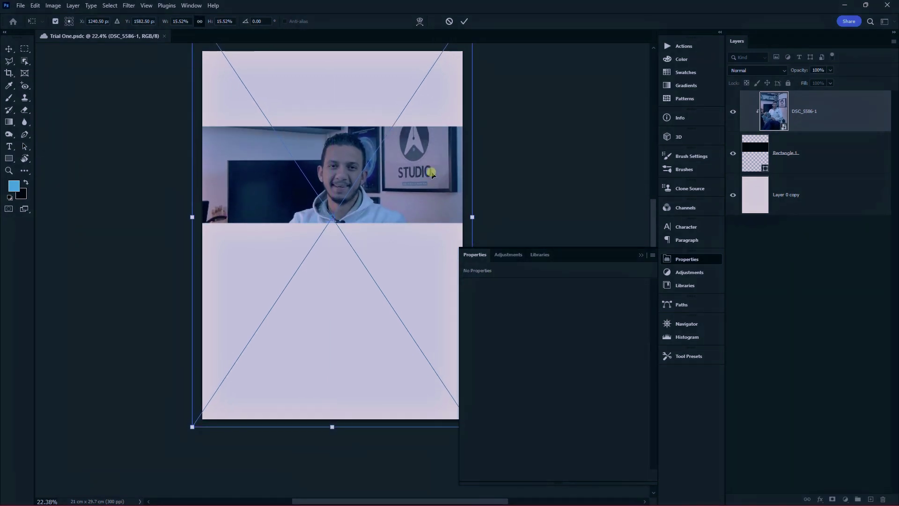
key("Return")
Add a text line below the photo band with the person's name
key("t")
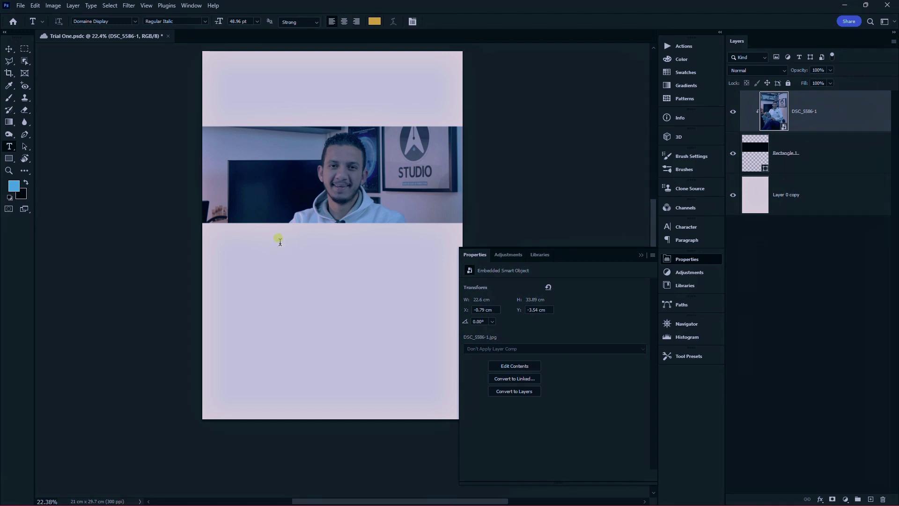
left_click(279, 241)
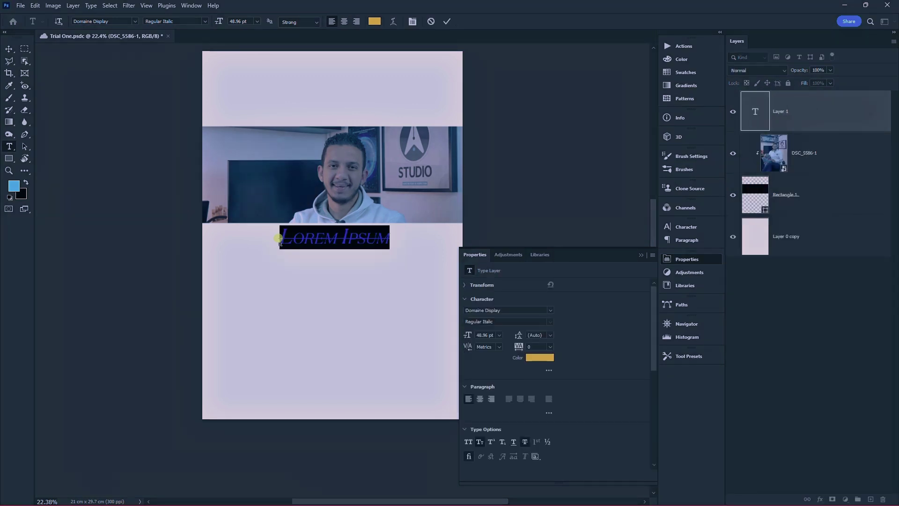
type("Am")
key("ctrl+a")
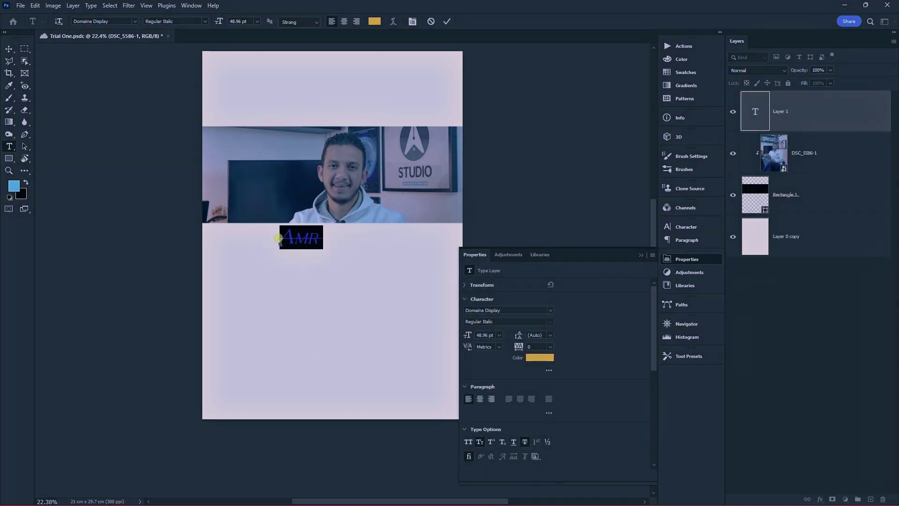
type("SA")
key("ctrl+a")
type("A")
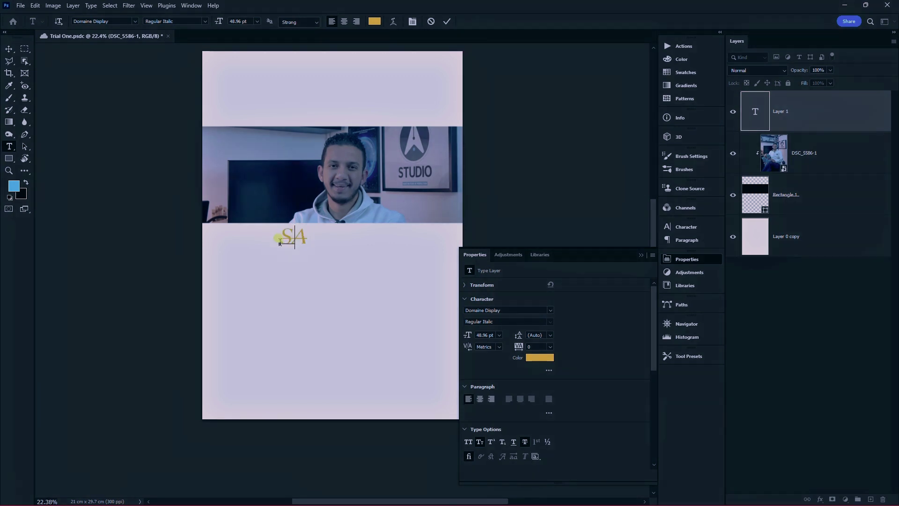
type("mr Saa")
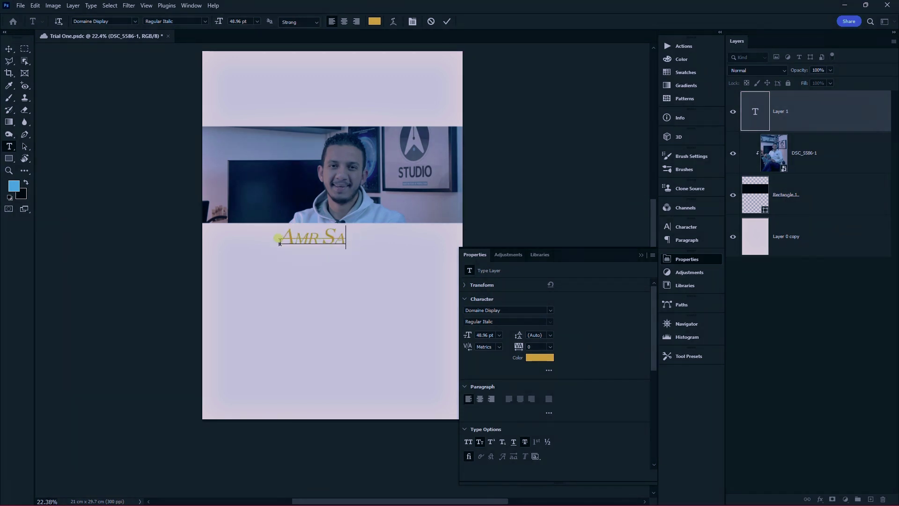
type("d")
key("ctrl+a")
Turn off Small Caps, colour the name black 000000, and move it under the photo
key("ctrl+t")
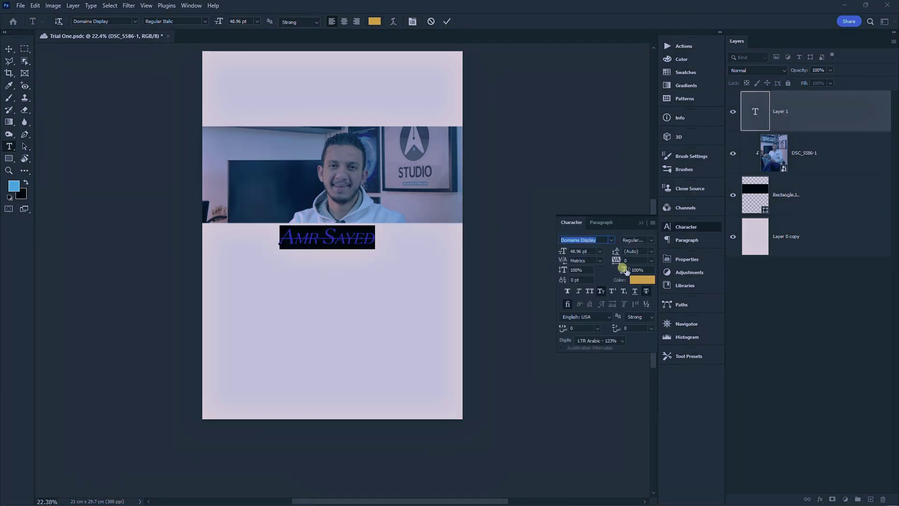
left_click(601, 291)
left_click(642, 280)
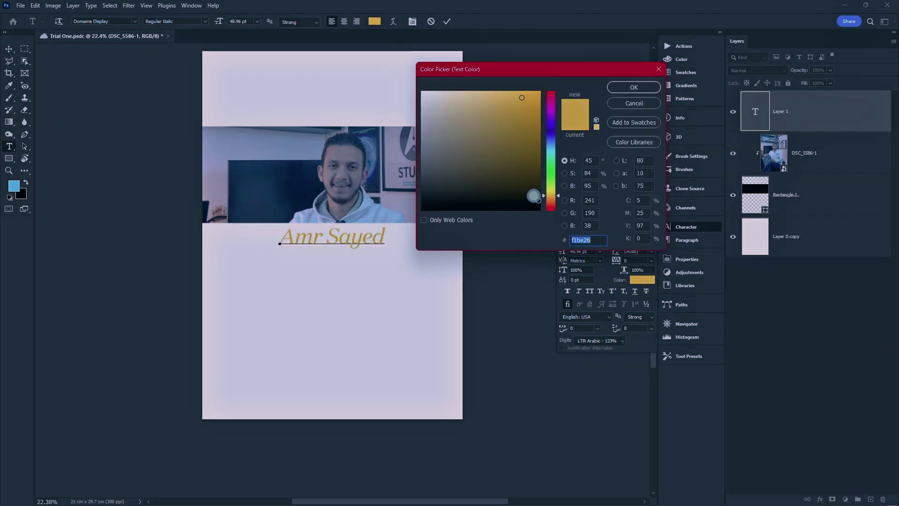
left_click(539, 210)
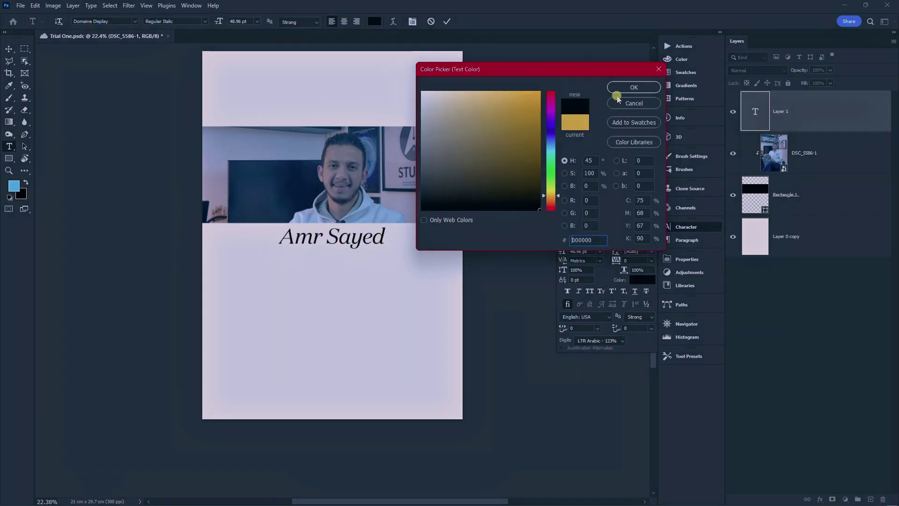
left_click(624, 88)
left_click(9, 49)
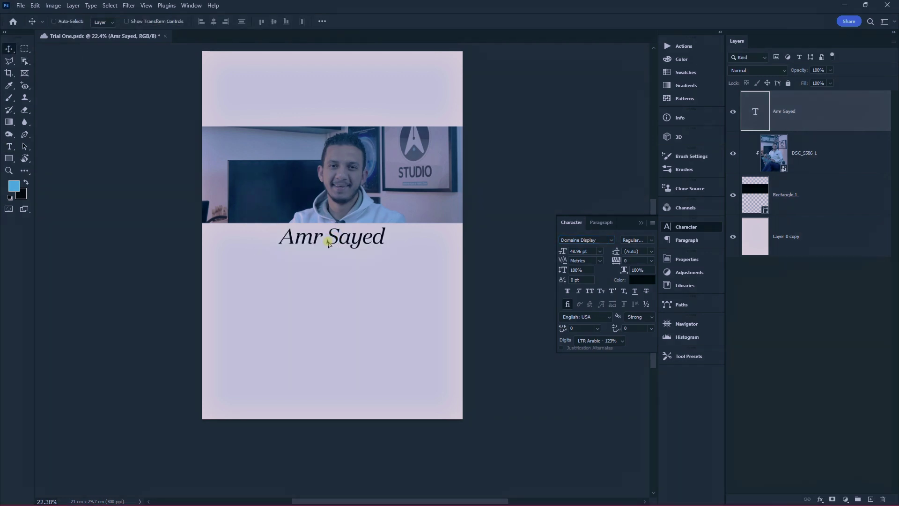
left_click_drag(328, 242, 315, 277)
Add a 'Senior Designer' line, fix the capital E typo, and centre it under the name
key("t")
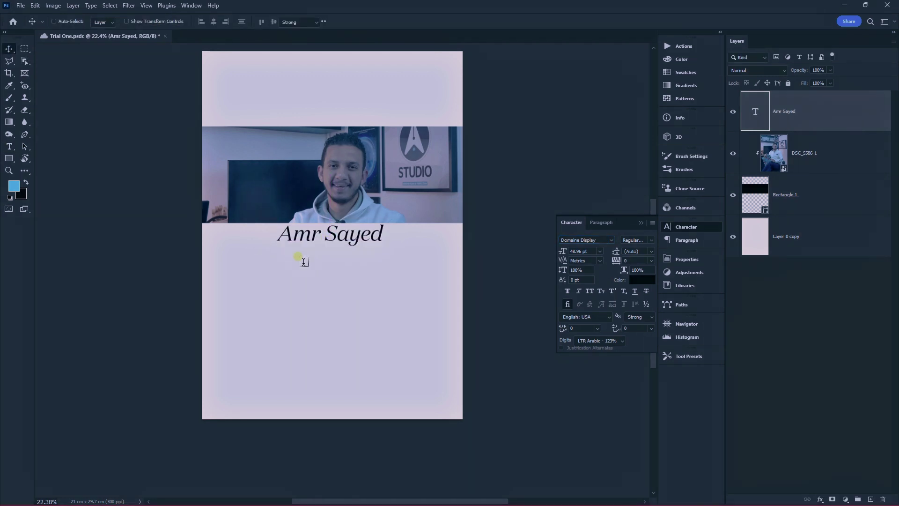
key("r")
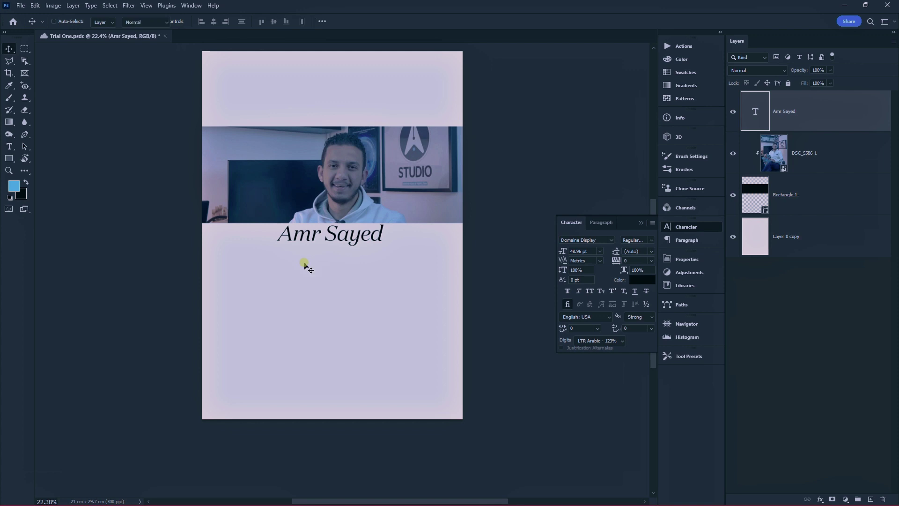
key("t")
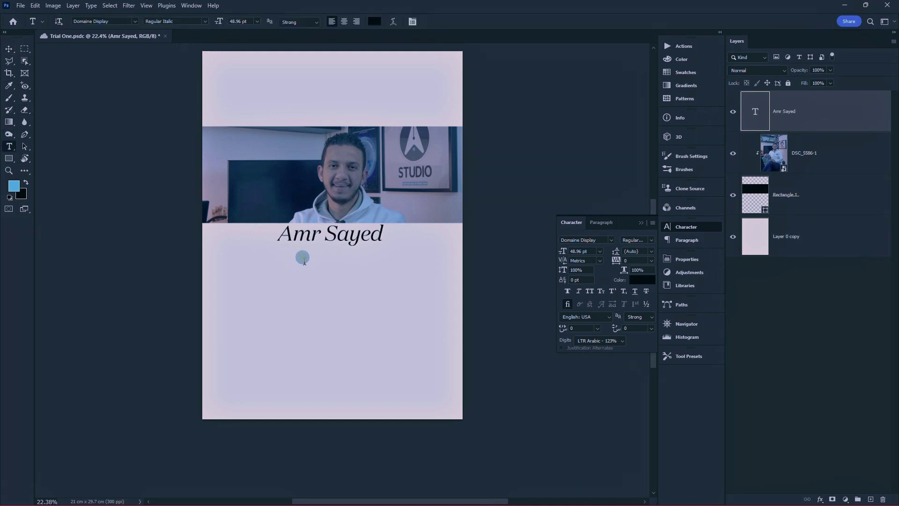
left_click(304, 261)
type("Sen")
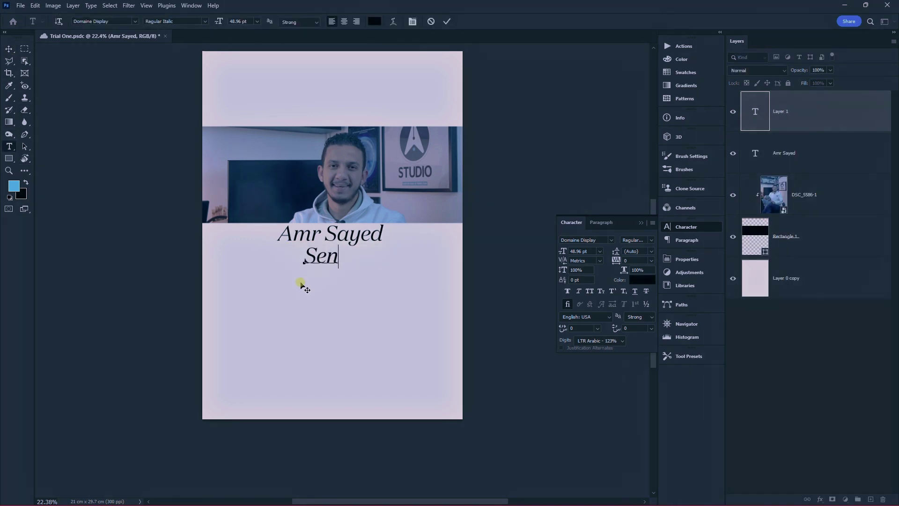
type("ior DEsigner")
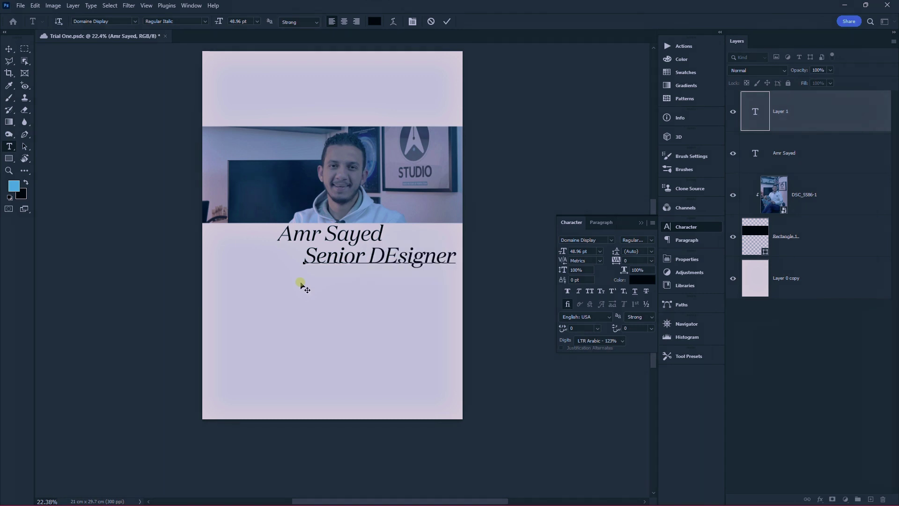
key("Delete")
type("e")
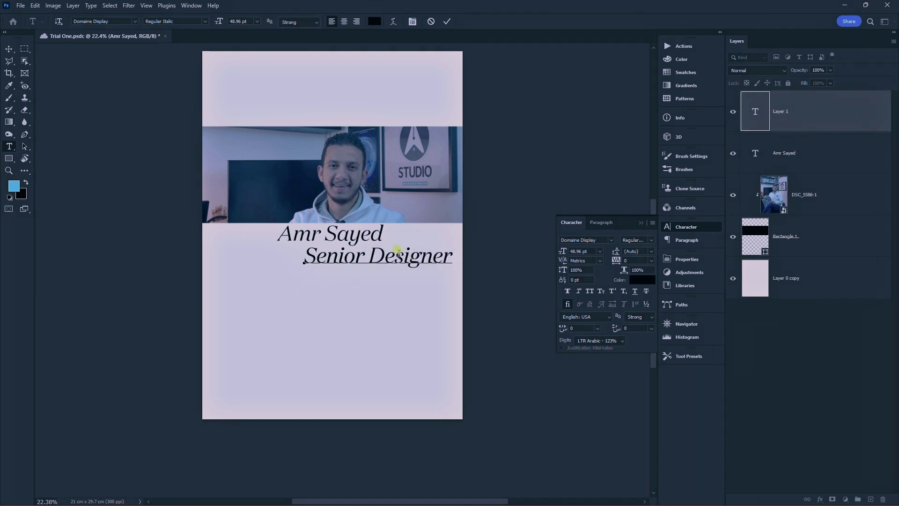
left_click(9, 49)
left_click_drag(413, 229, 367, 231)
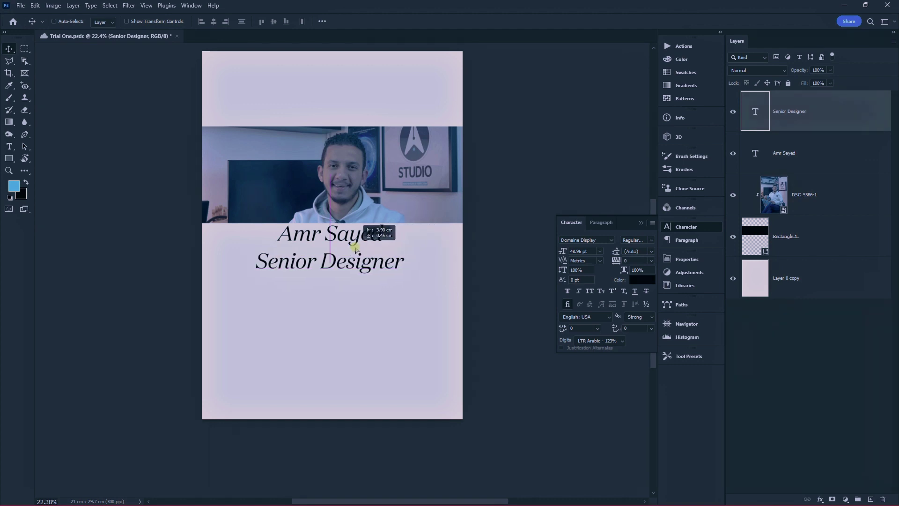
Set Senior Designer to 30 pt red fc0000, centred just beneath the name
left_click_drag(562, 252, 560, 251)
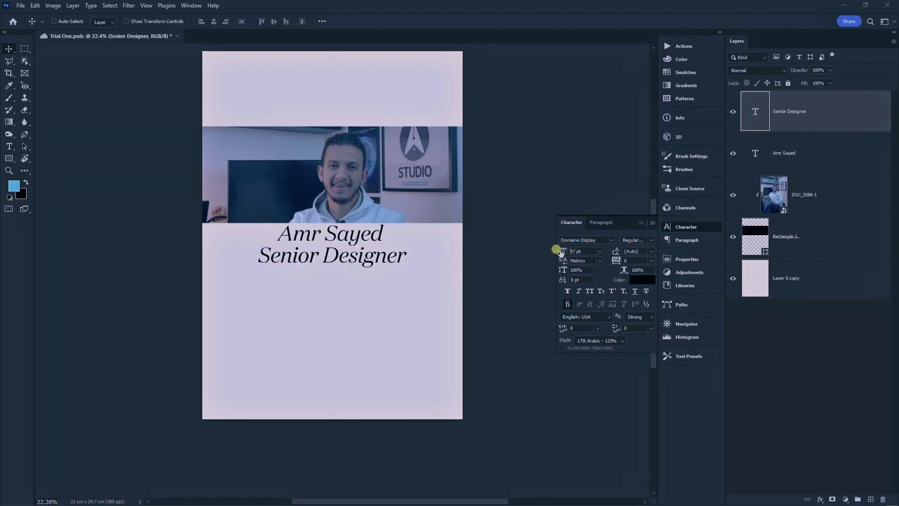
type("30")
left_click(430, 257)
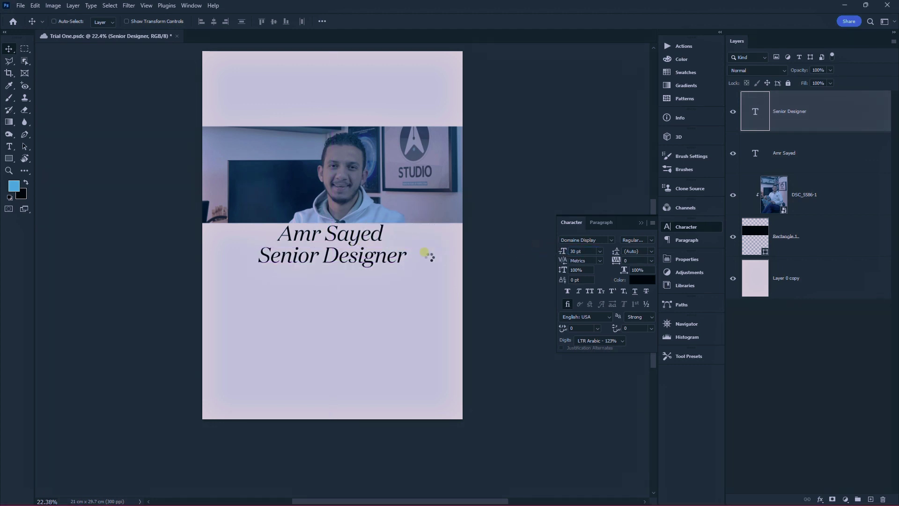
left_click_drag(345, 260, 420, 263)
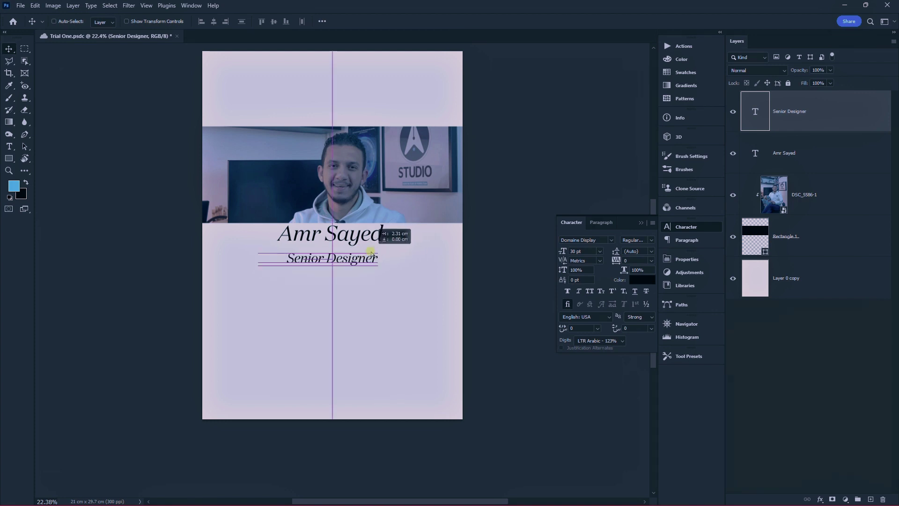
left_click(634, 280)
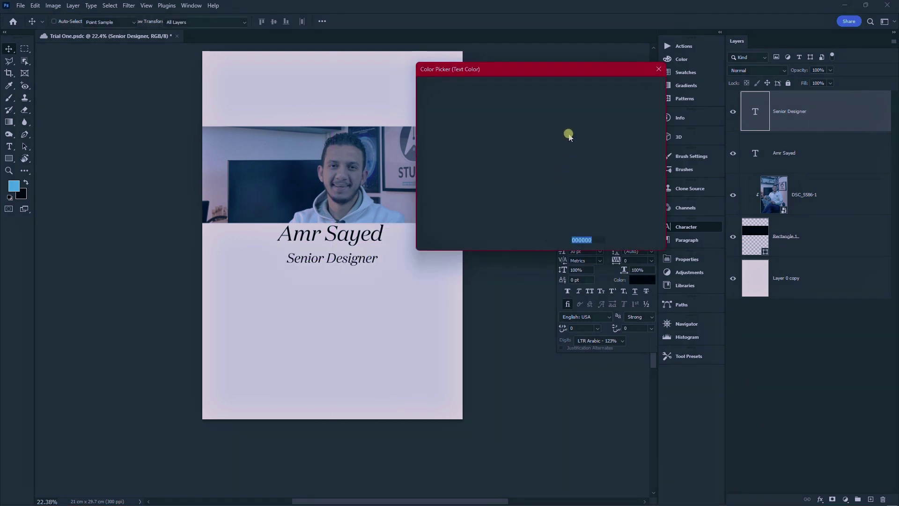
left_click(526, 104)
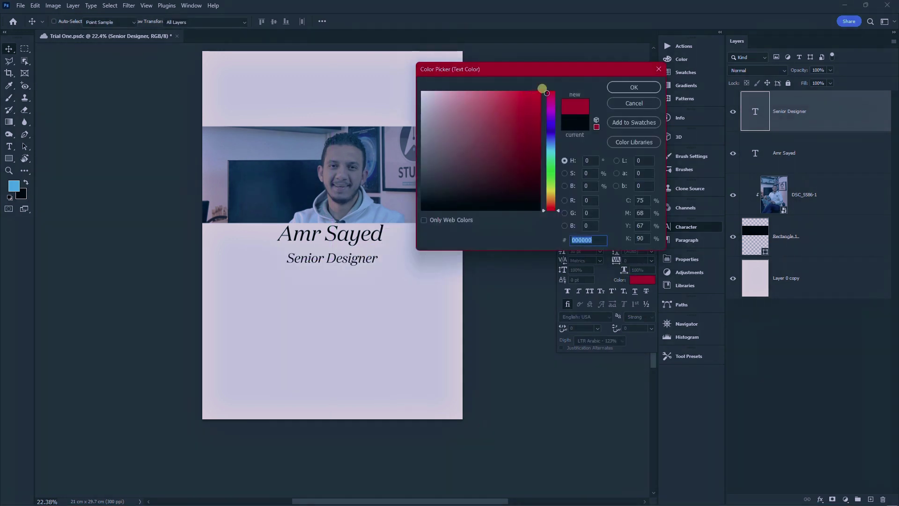
left_click(634, 88)
left_click_drag(341, 247, 339, 241)
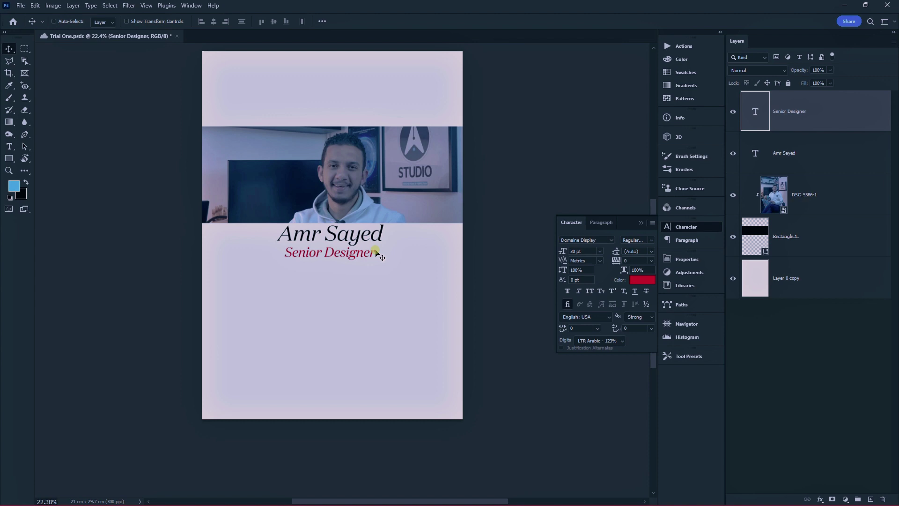
Undo back to before the rectangle and text layers existed, leaving only the photo
left_click(800, 150, "ctrl")
left_click(805, 185, "ctrl")
left_click(793, 224, "ctrl")
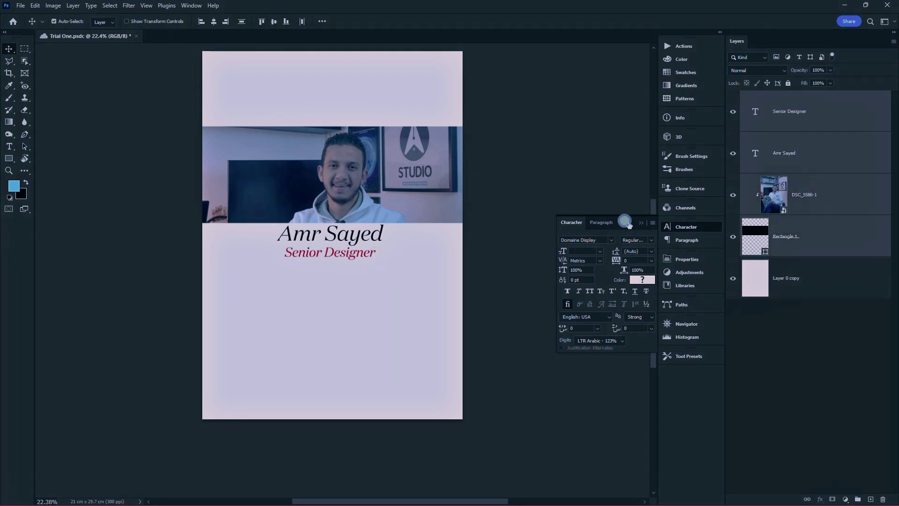
left_click_drag(400, 206, 401, 212)
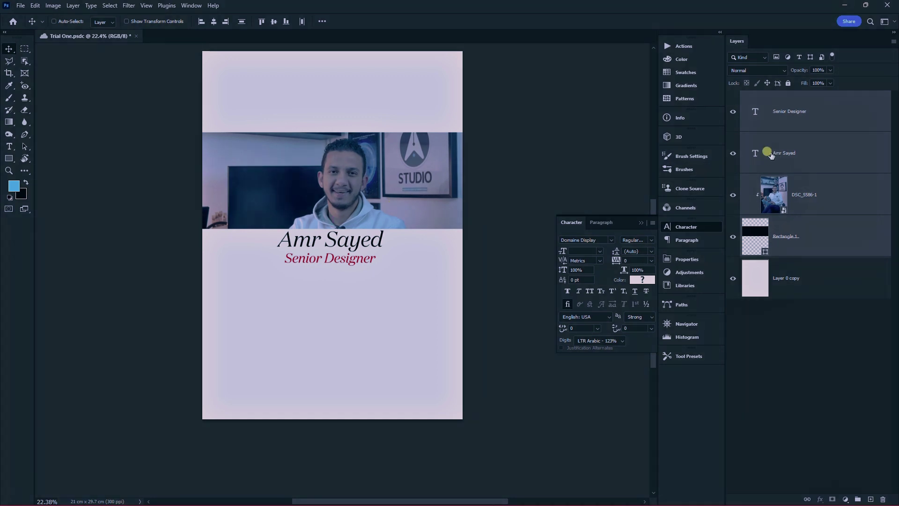
key("ctrl+z")
key("ctrl+z")
key("ctrl+z")
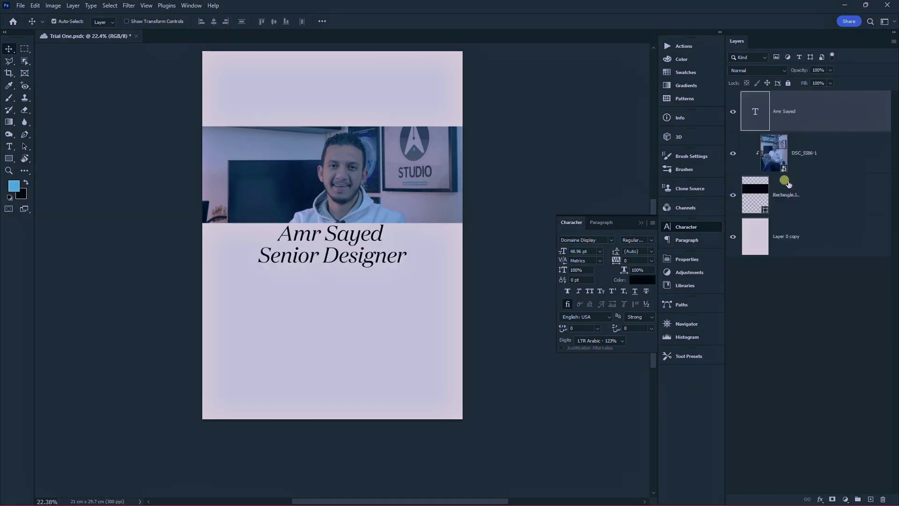
key("ctrl+z")
key("ctrl+z")
key("ctrl+z")
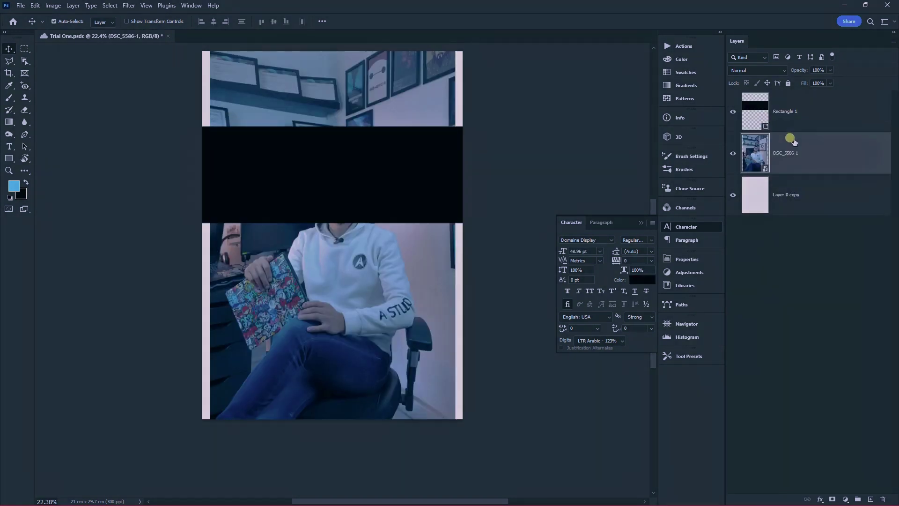
key("ctrl+z")
key("ctrl+z")
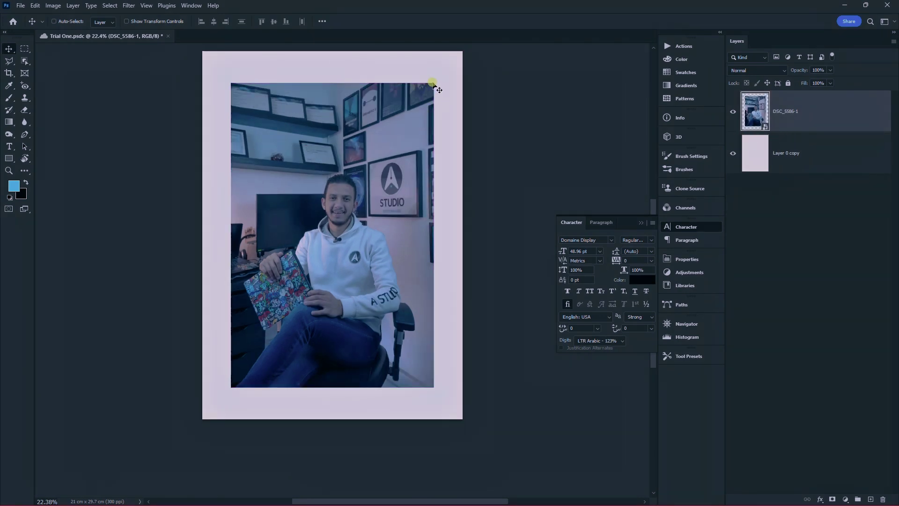
Scale the photo slightly smaller so a margin surrounds it
key("ctrl+t")
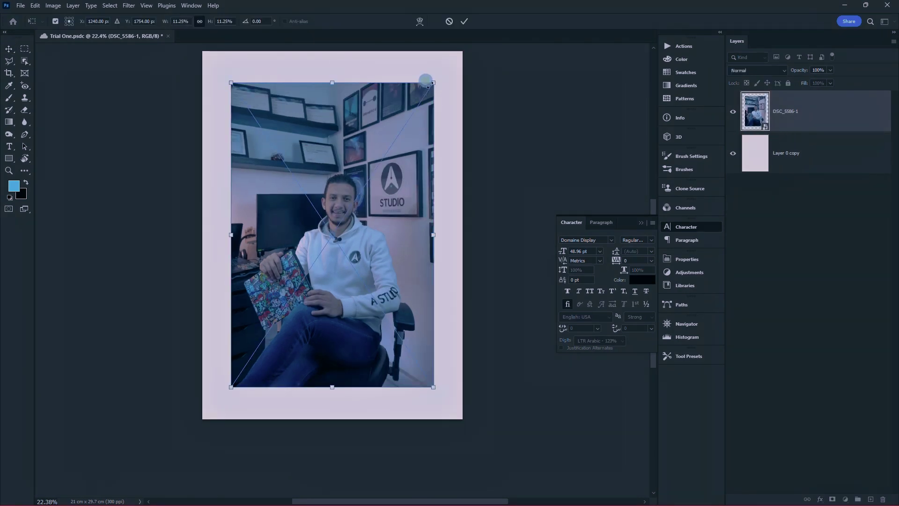
left_click_drag(426, 80, 423, 84)
key("Return")
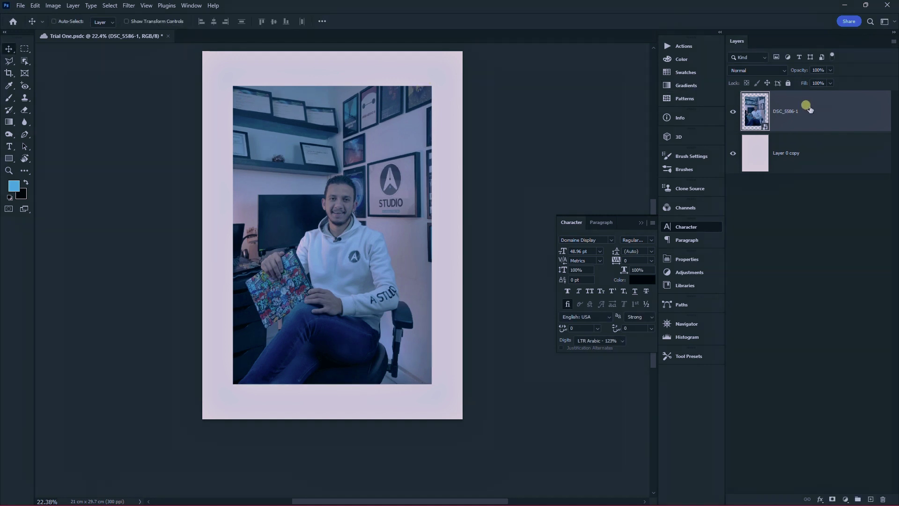
Give the photo a 59 px Stroke layer effect positioned outside
left_click(820, 499)
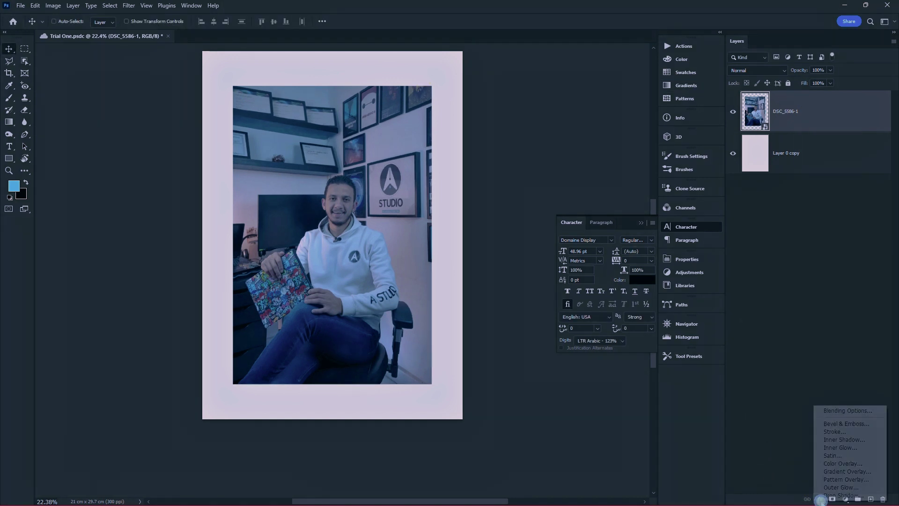
left_click(837, 436)
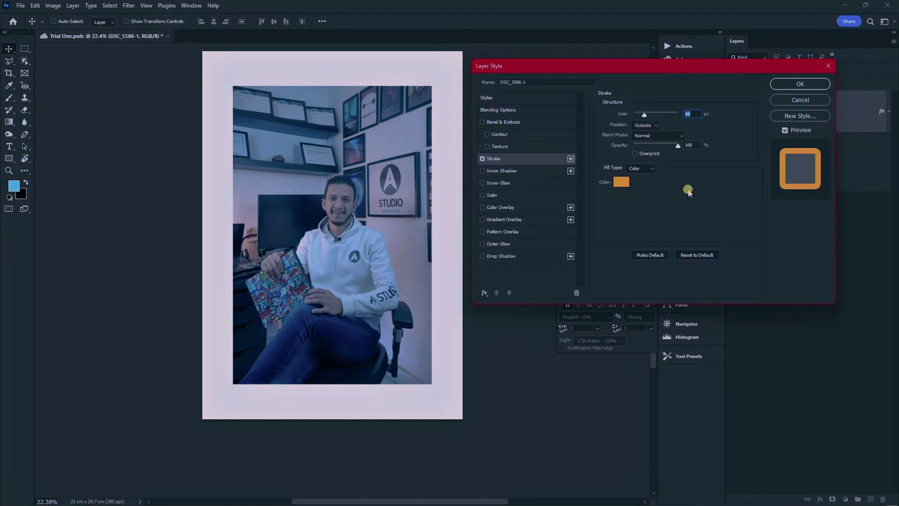
left_click(812, 99)
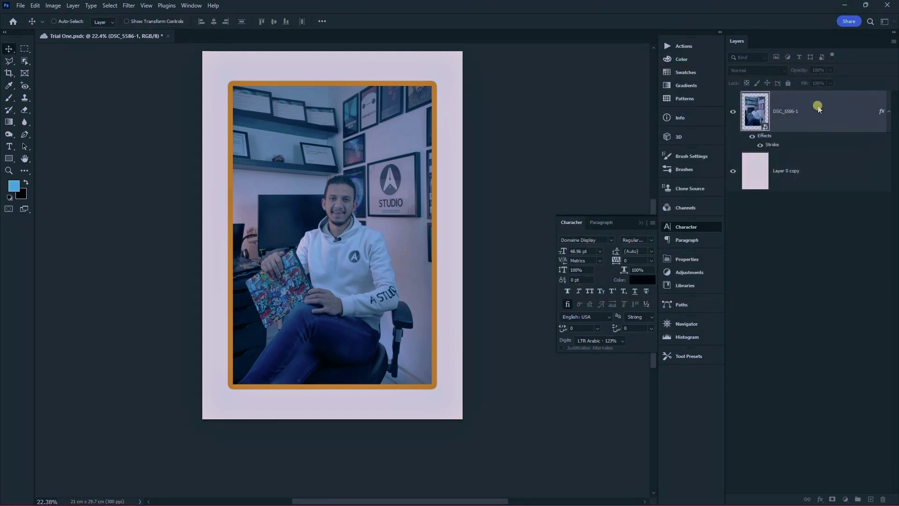
double_click(817, 108)
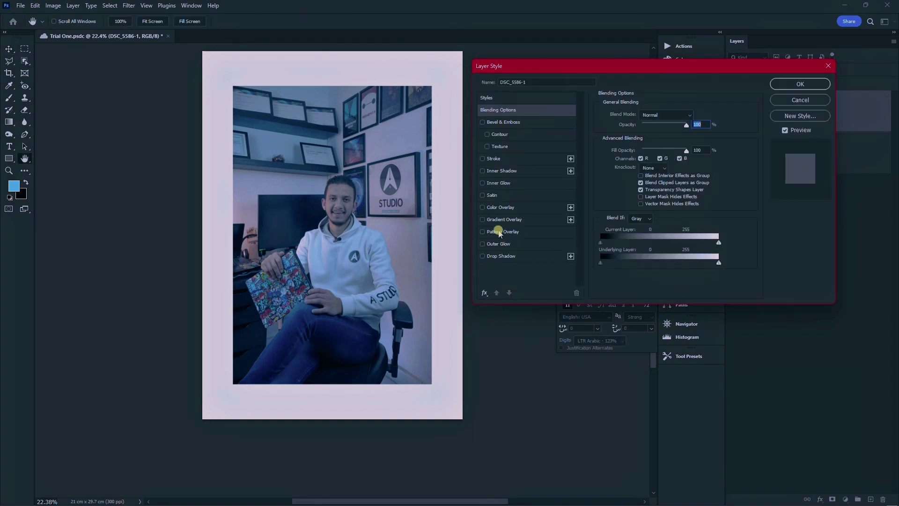
left_click(484, 159)
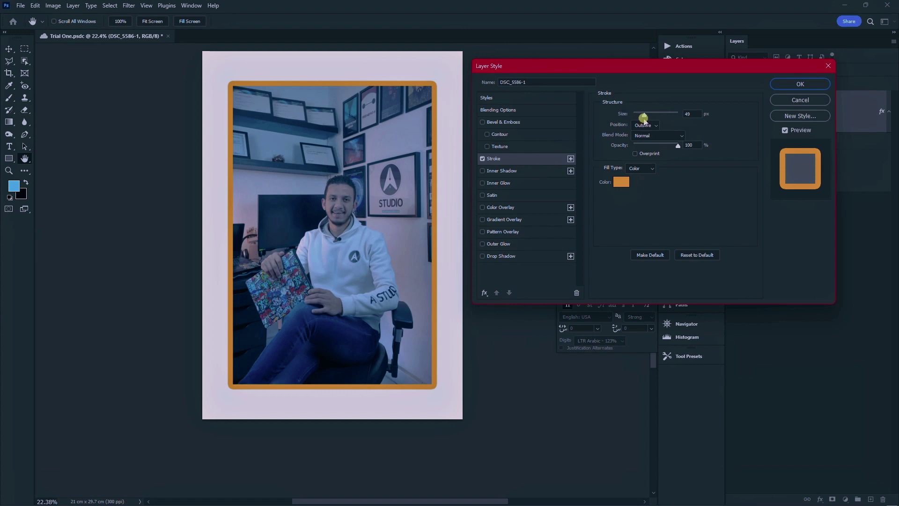
mouse_move(646, 115)
left_mouse_down()
mouse_move(636, 124)
mouse_move(647, 115)
left_mouse_up()
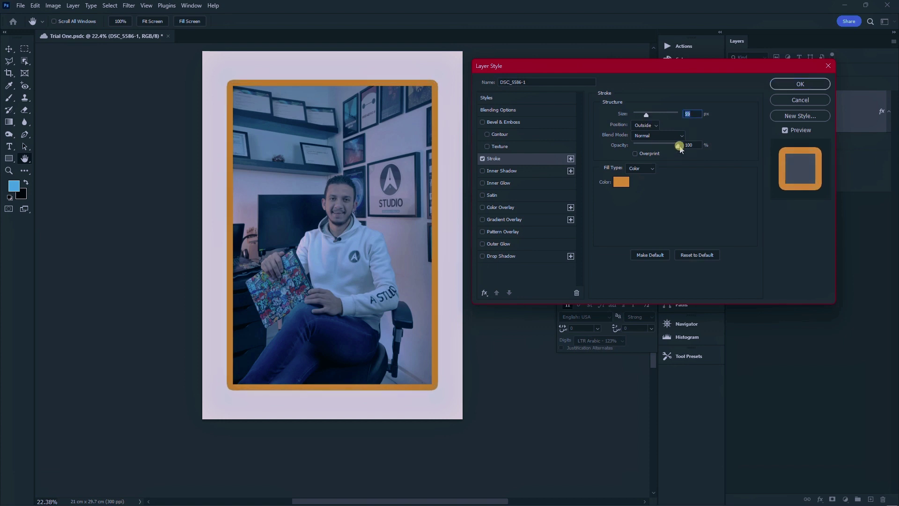
mouse_move(678, 145)
left_mouse_down()
mouse_move(642, 148)
mouse_move(688, 149)
left_mouse_up()
left_click(641, 168)
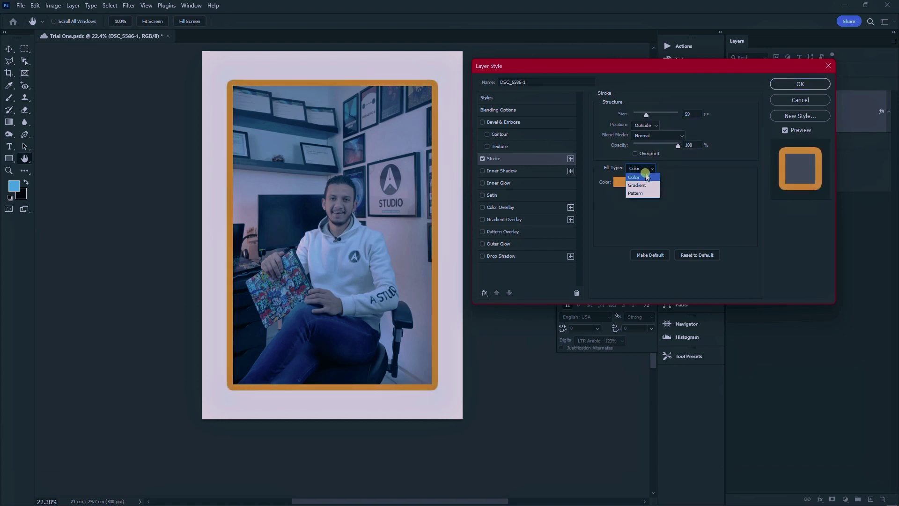
Preview the stroke filled with the Purple_01 gradient, then cancel the Gradient Editor
left_click(637, 185)
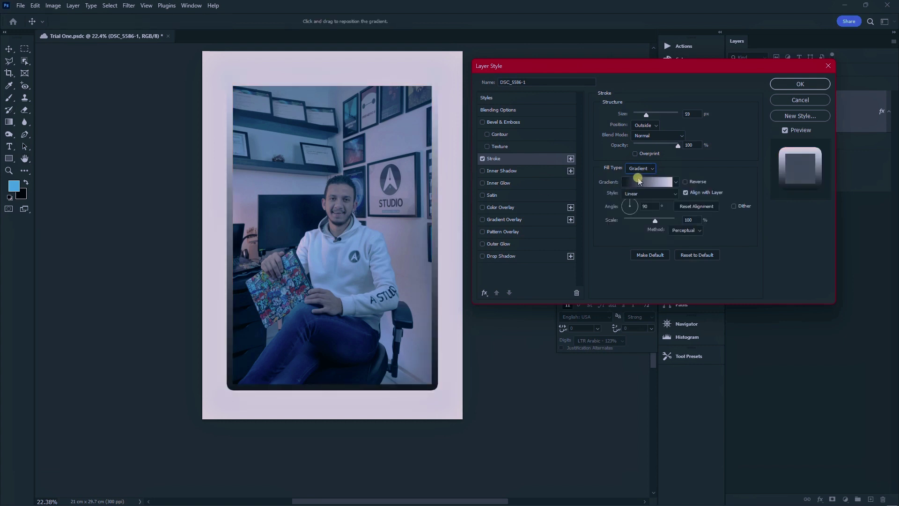
left_click(641, 183)
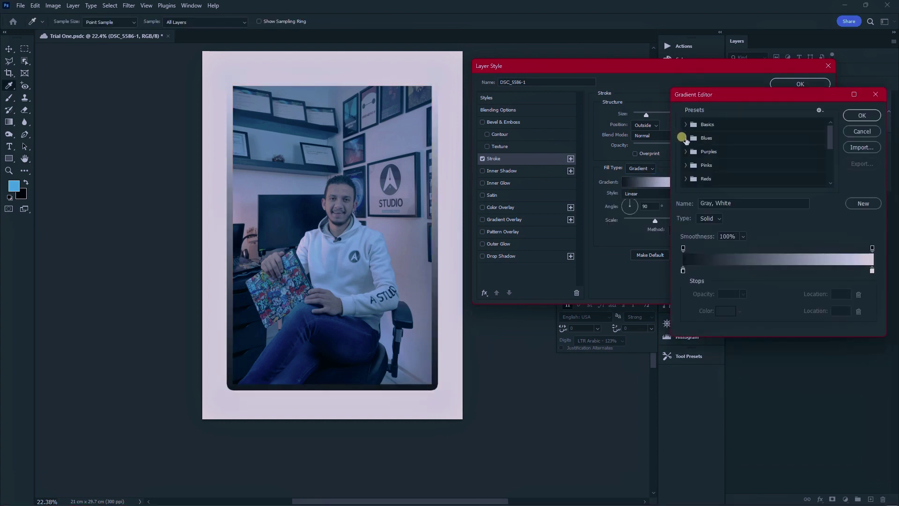
left_click(686, 152)
left_click(697, 165)
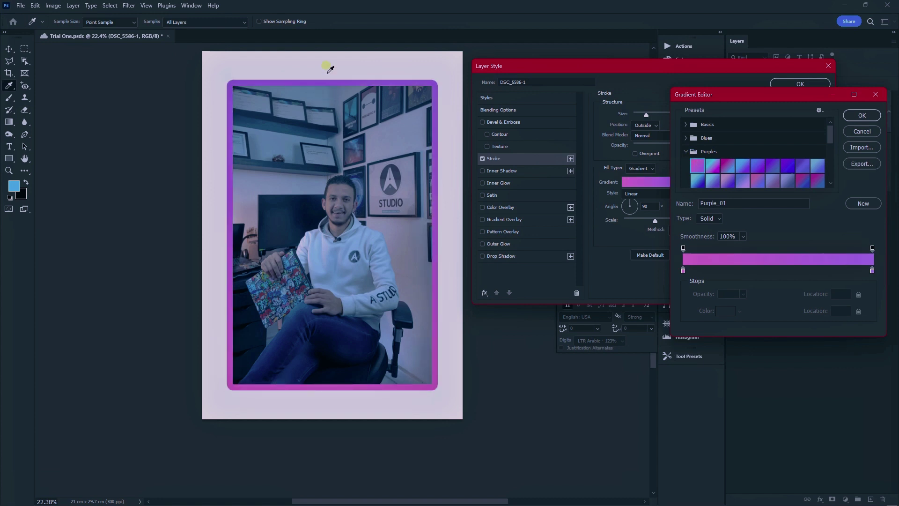
left_click(862, 131)
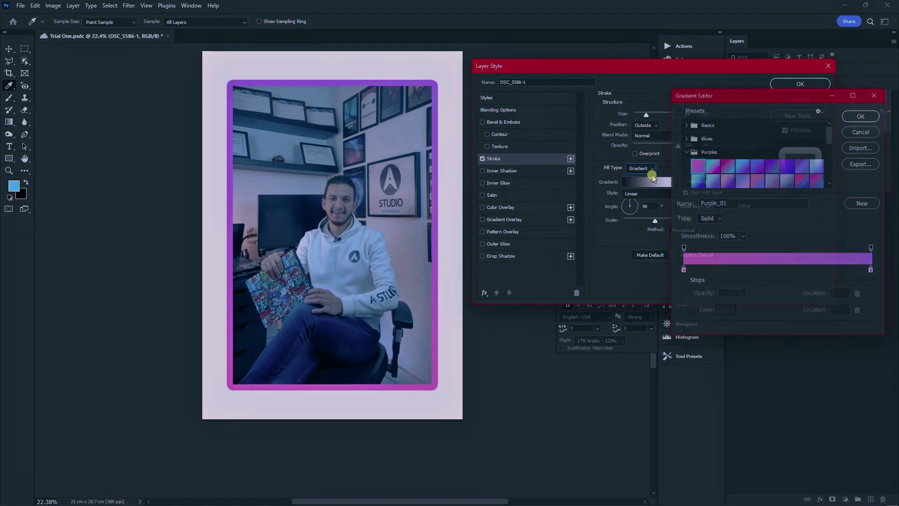
Fill the stroke with a green Grass pattern, then switch the stroke off
left_click(649, 169)
left_click(648, 190)
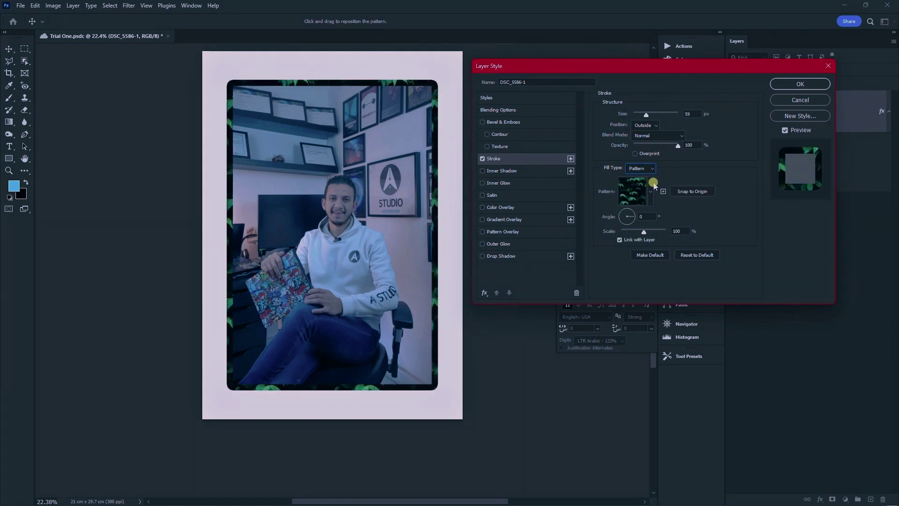
left_click(651, 187)
scroll(614, 239, "down", 1)
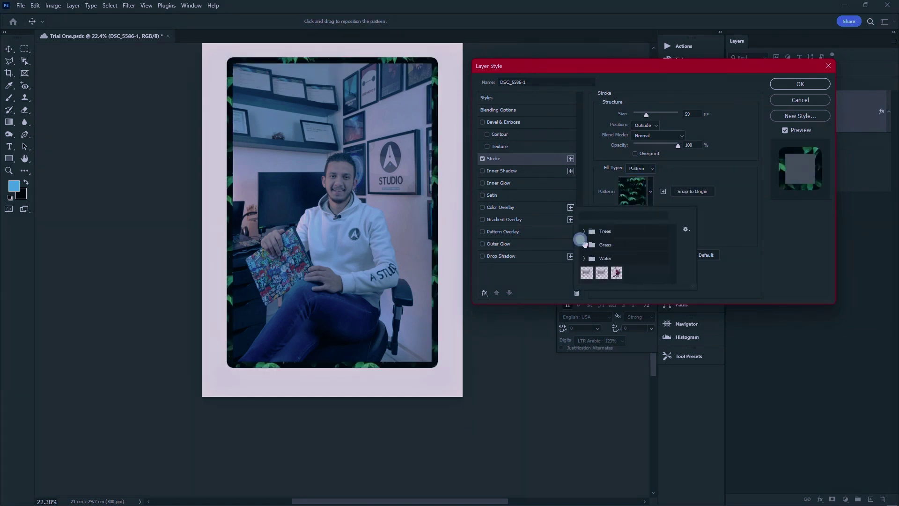
left_click(585, 245)
left_click(610, 259)
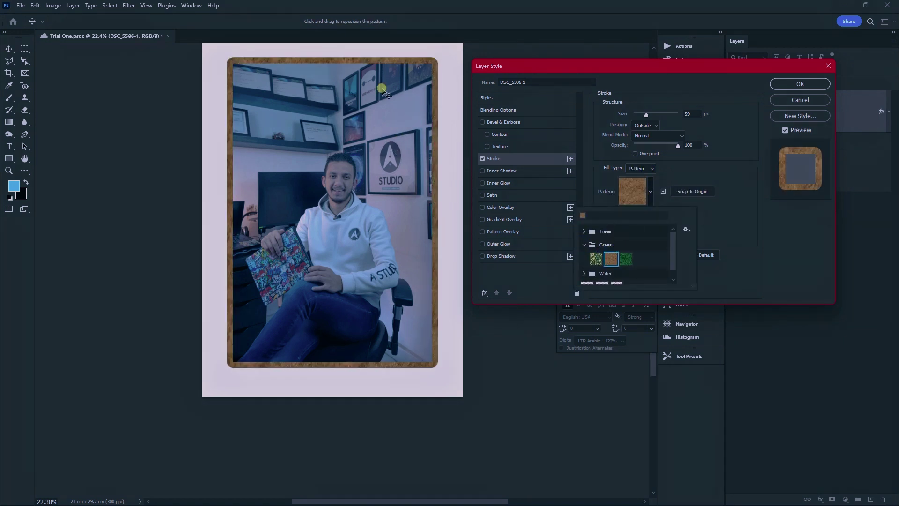
left_click(626, 258)
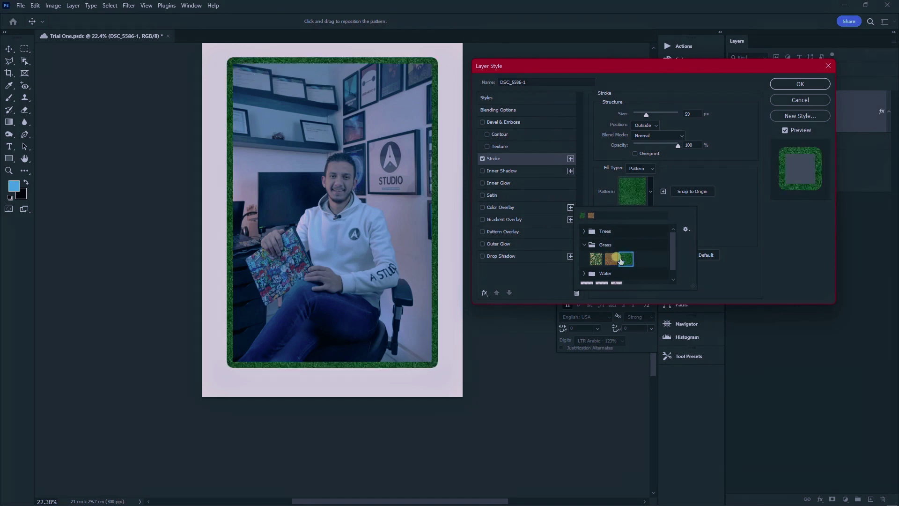
left_click(549, 160)
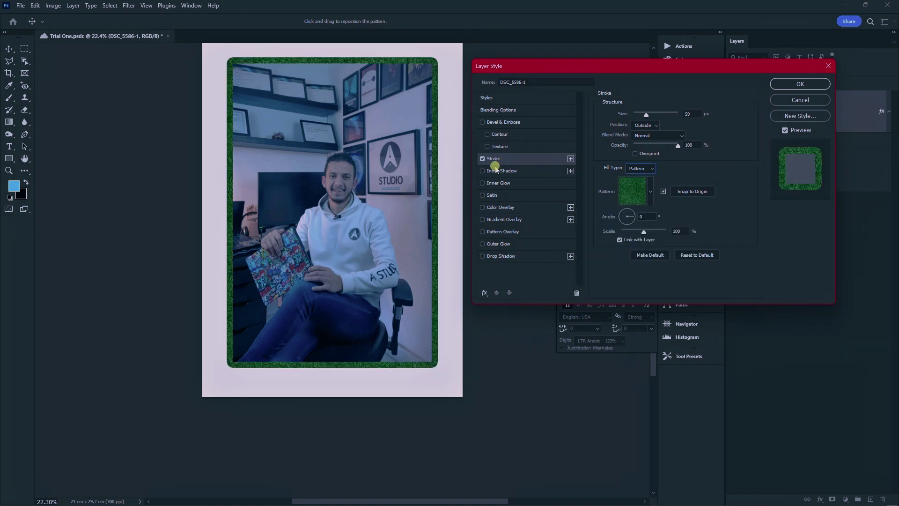
left_click(483, 160)
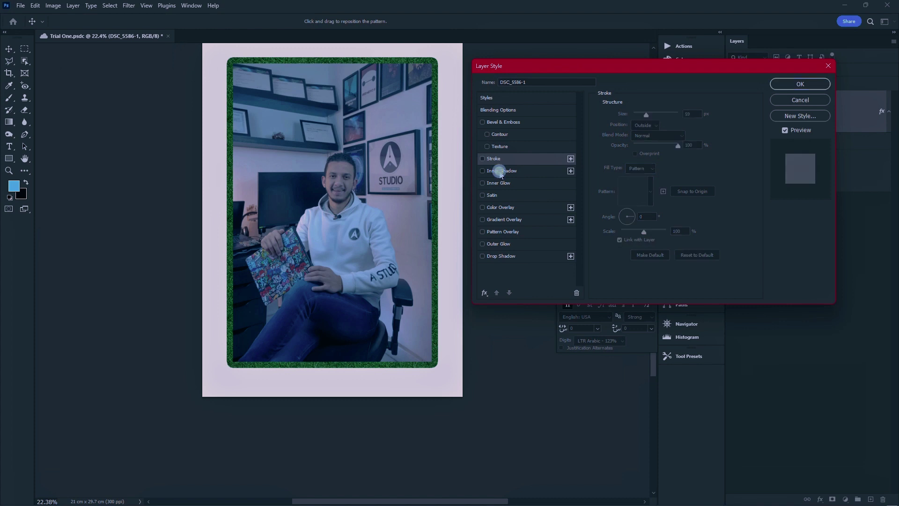
Try an inner shadow with higher choke and opacity, then switch it off again
left_click(500, 172)
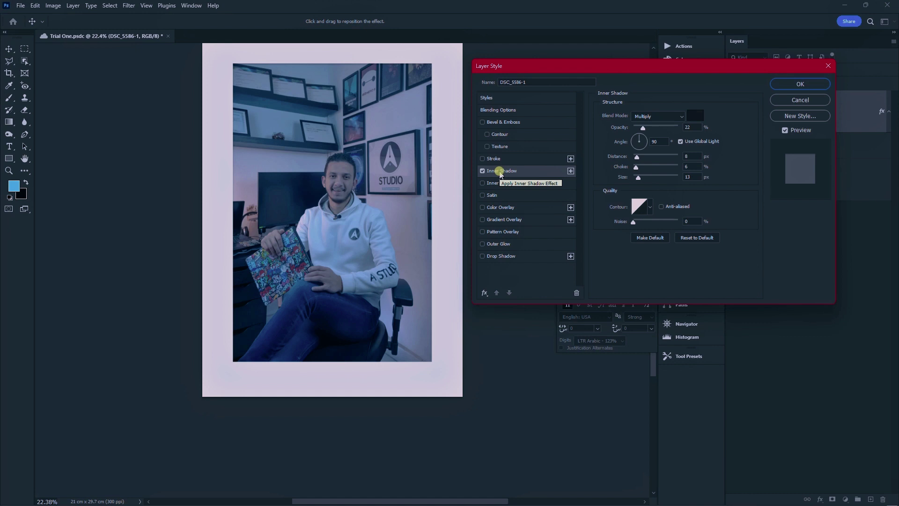
scroll(368, 188, "up", 1)
scroll(368, 188, "up", 1)
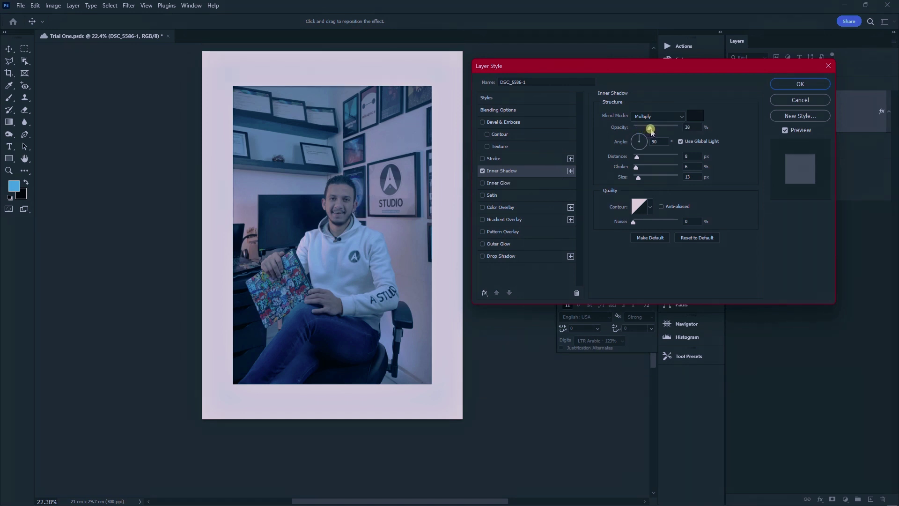
mouse_move(636, 167)
left_mouse_down()
mouse_move(655, 178)
mouse_move(650, 167)
left_mouse_up()
left_click_drag(650, 128, 666, 130)
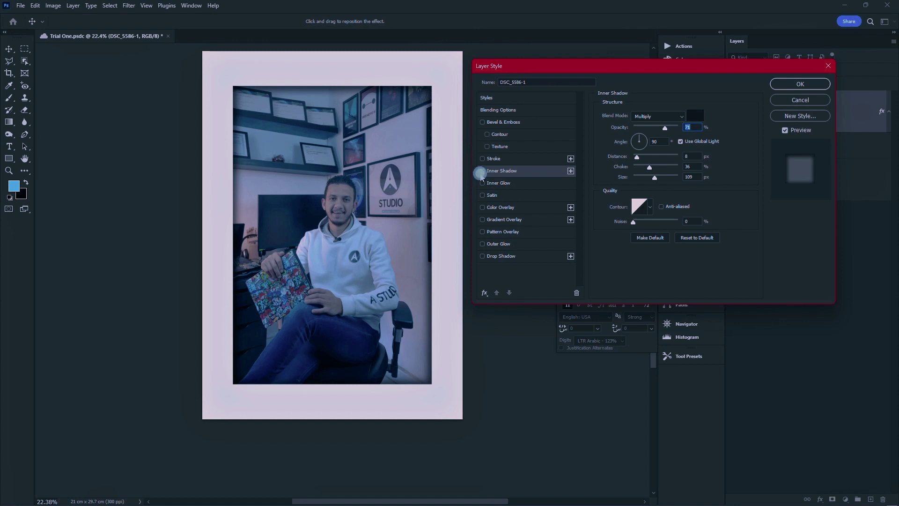
left_click(482, 170)
Try a brown drop shadow at angle 124 with adjusted distance, spread and size, then remove it
left_click(506, 256)
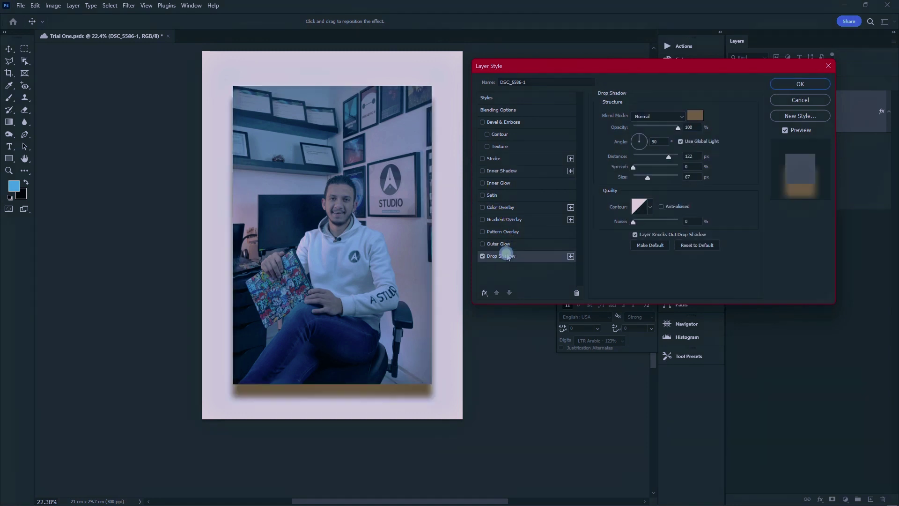
left_click_drag(419, 286, 426, 285)
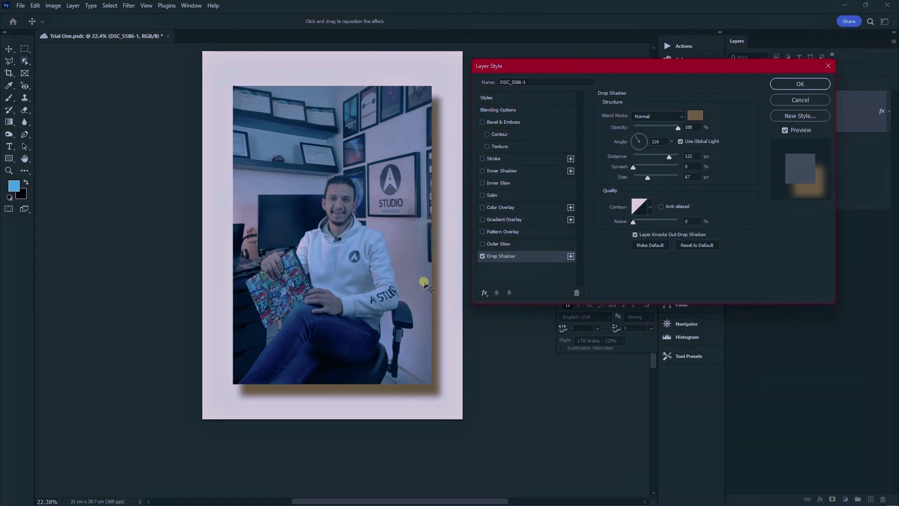
mouse_move(669, 156)
left_mouse_down()
mouse_move(634, 154)
mouse_move(648, 156)
left_mouse_up()
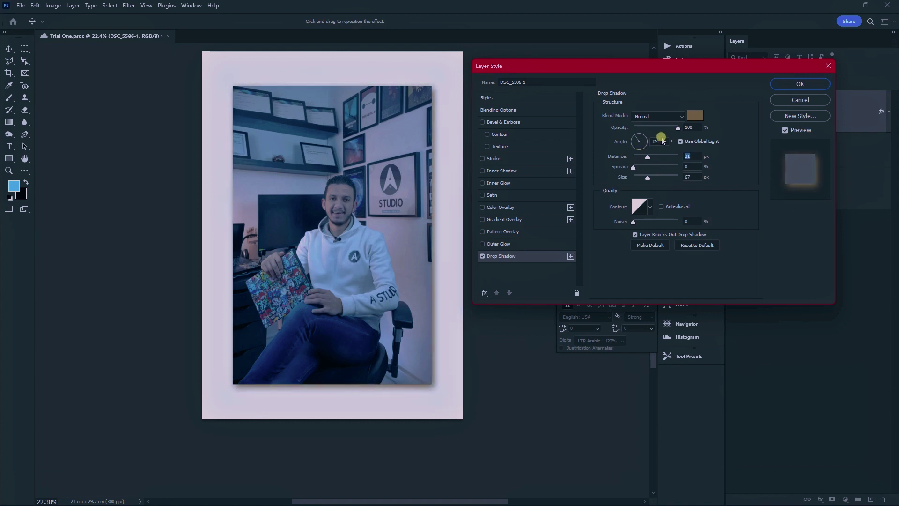
mouse_move(678, 127)
left_mouse_down()
mouse_move(653, 129)
mouse_move(679, 129)
left_mouse_up()
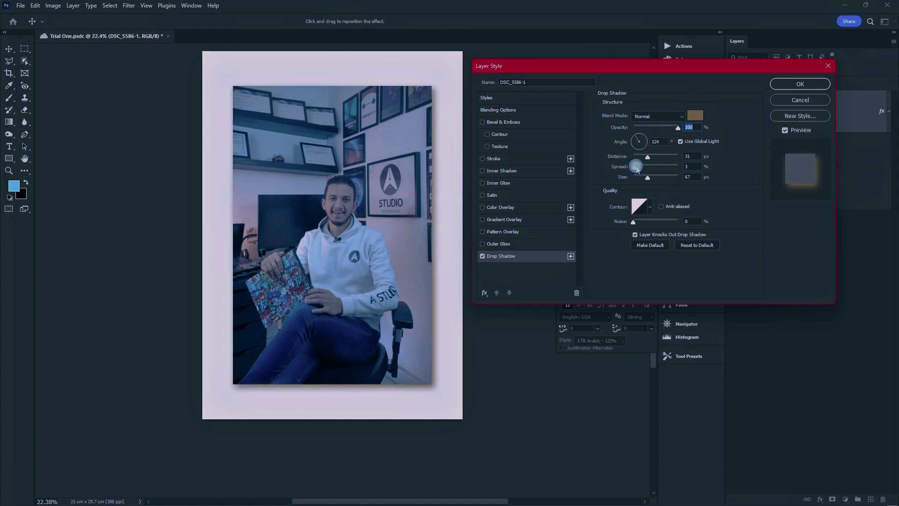
mouse_move(633, 167)
left_mouse_down()
mouse_move(702, 182)
mouse_move(575, 180)
left_mouse_up()
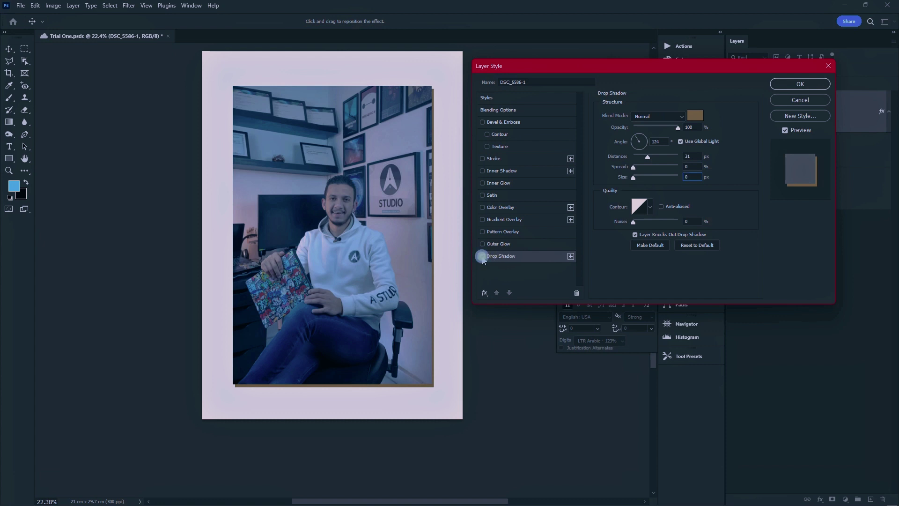
left_click(483, 256)
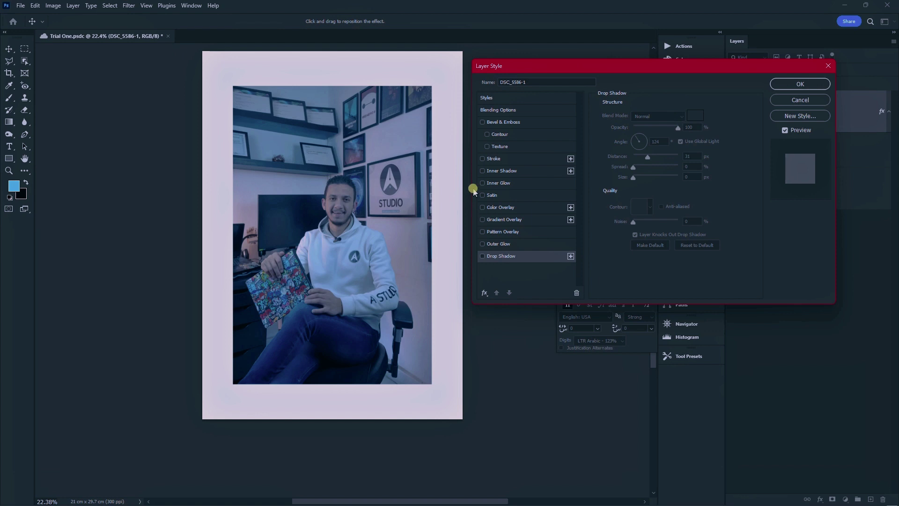
Try a gold outer glow at 14% spread and 150 px size, then switch to a magenta inner glow
left_click(483, 244)
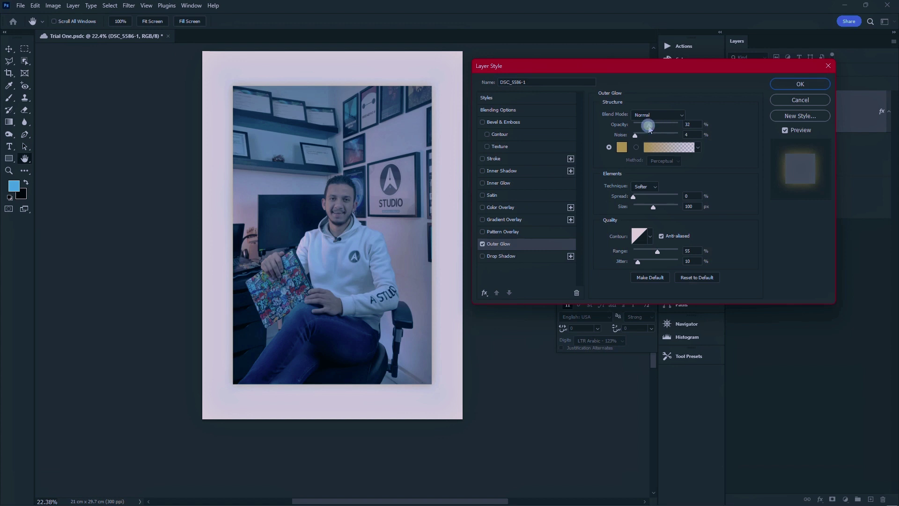
mouse_move(649, 125)
left_mouse_down()
mouse_move(662, 125)
mouse_move(630, 136)
left_mouse_up()
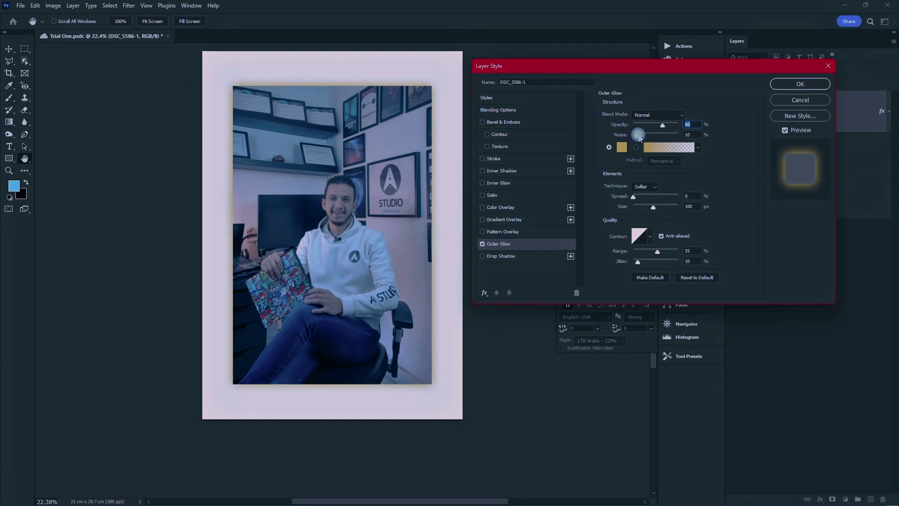
left_click_drag(637, 197, 659, 207)
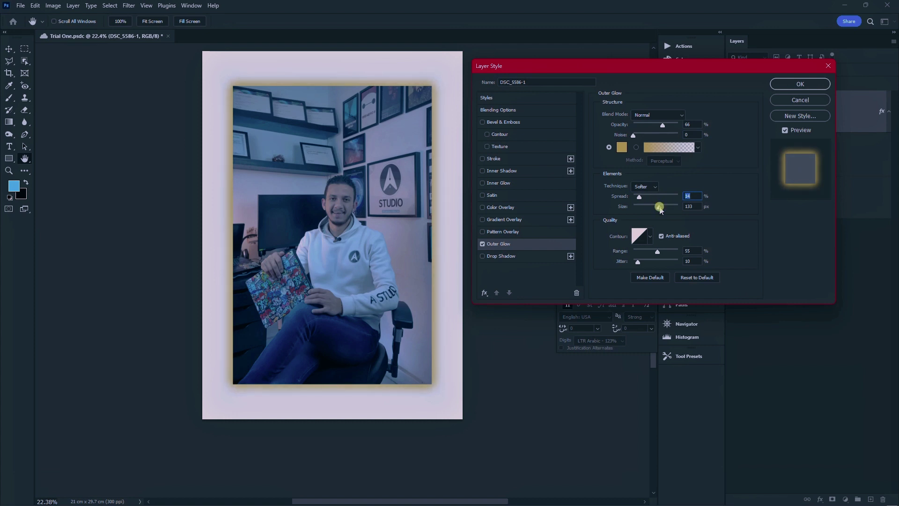
left_click(662, 207)
left_click(483, 244)
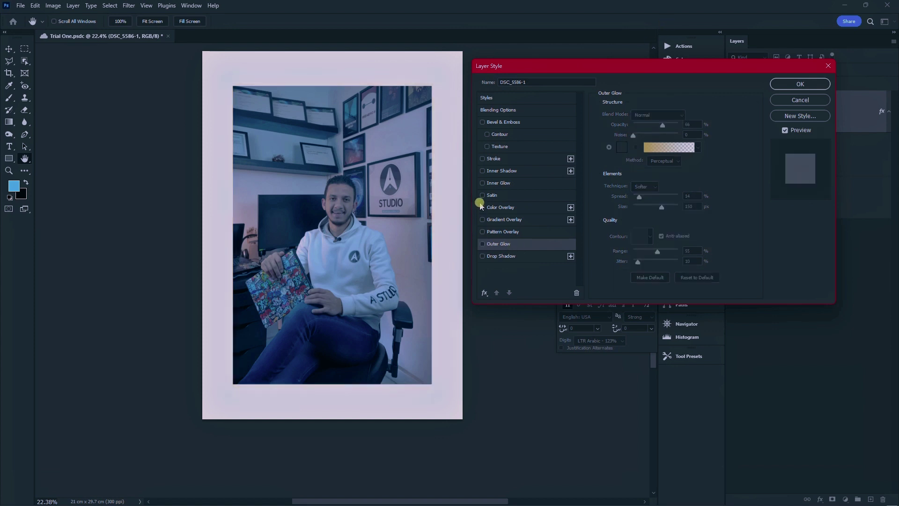
left_click(483, 183)
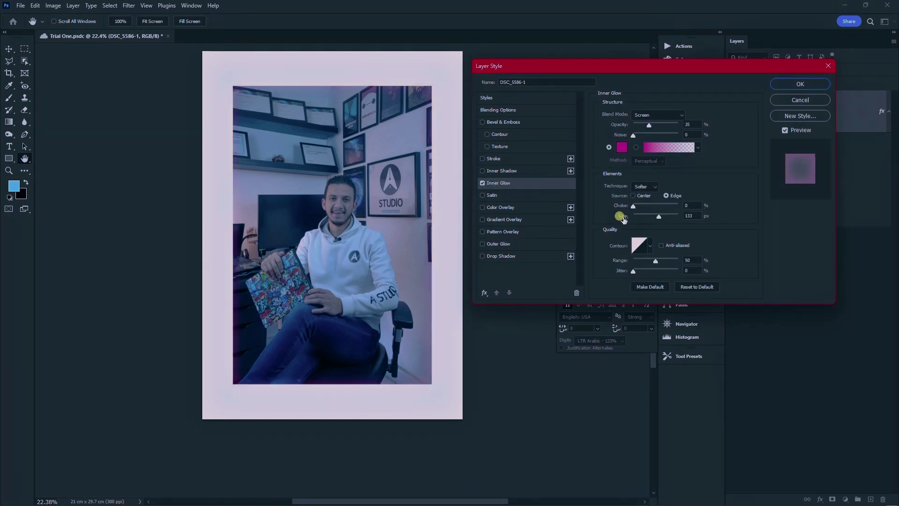
Raise the magenta inner glow's opacity and choke, add an inner shadow, then turn the inner glow off
left_click_drag(649, 125, 658, 126)
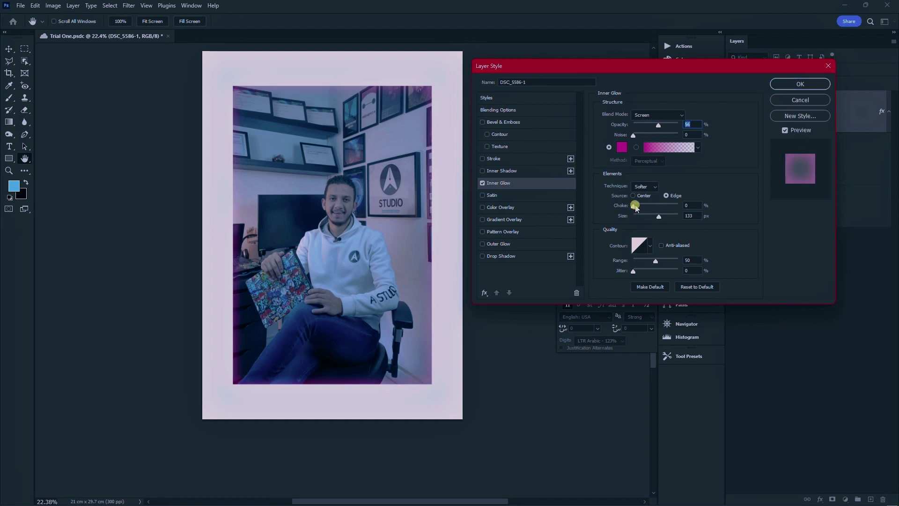
mouse_move(633, 206)
left_mouse_down()
mouse_move(656, 216)
mouse_move(655, 206)
left_mouse_up()
left_click(483, 171)
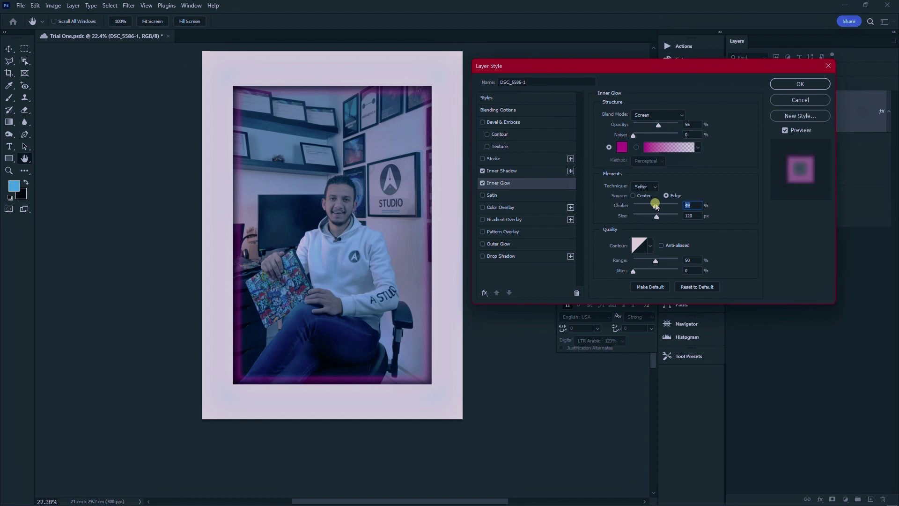
left_click(482, 182)
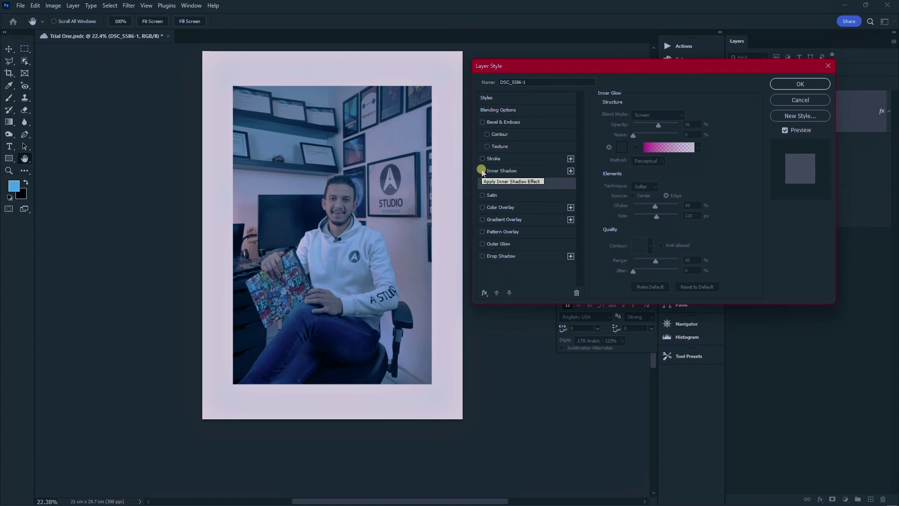
Toggle colour, gradient and pattern overlays on and off, then enable an Inner Bevel emboss
left_click(497, 210)
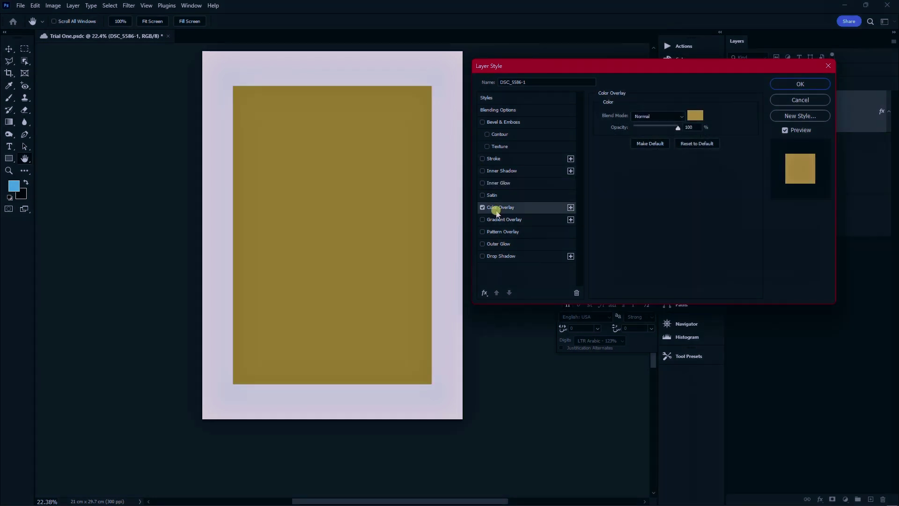
left_click(498, 220)
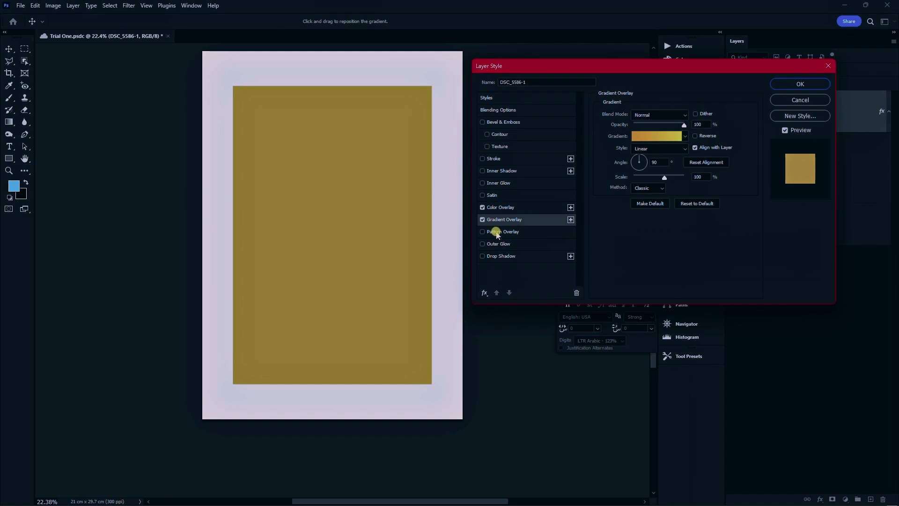
left_click(497, 233)
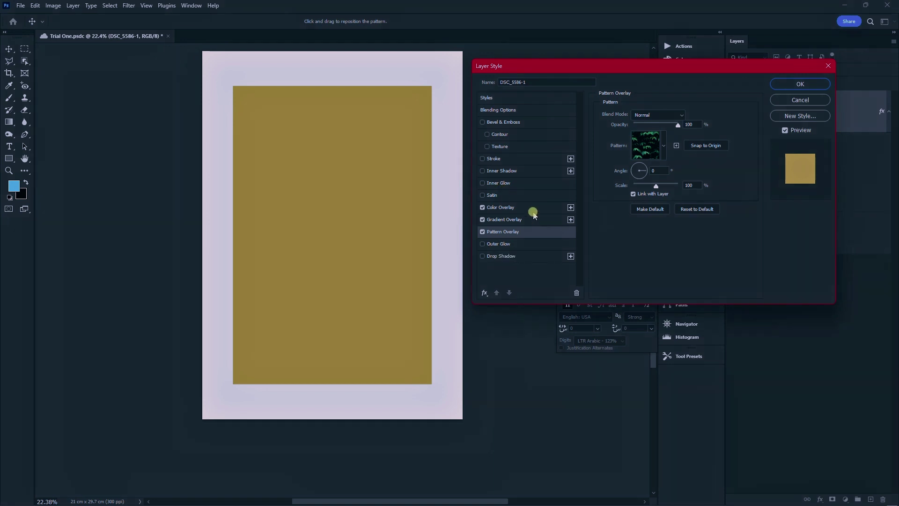
left_click(482, 232)
left_click(482, 220)
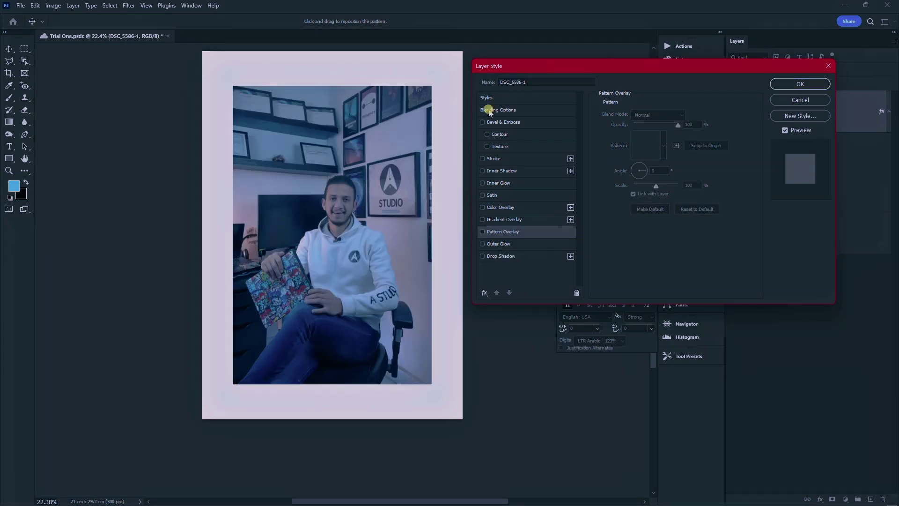
left_click(483, 122)
Adjust the bevel's depth, size, softening and highlight/shadow opacity
left_click(512, 122)
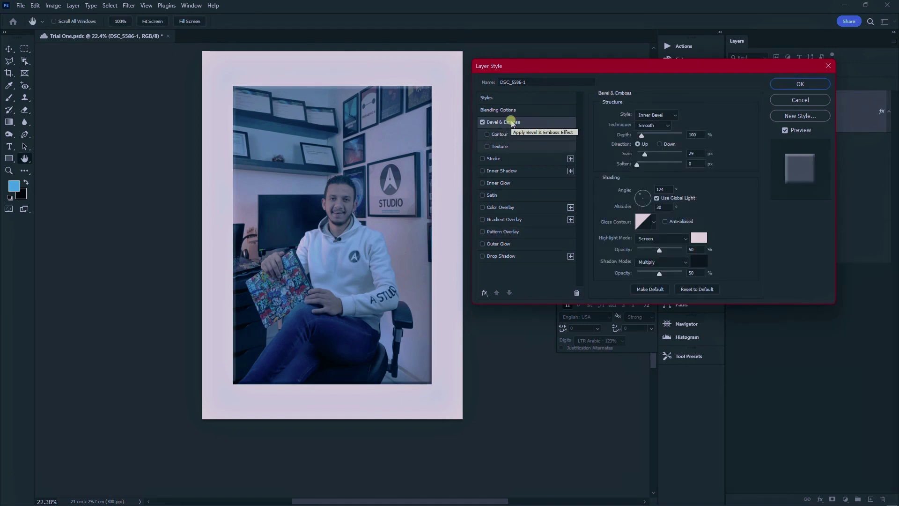
left_click_drag(641, 135, 646, 135)
mouse_move(649, 156)
left_mouse_down()
mouse_move(667, 167)
mouse_move(598, 167)
left_mouse_up()
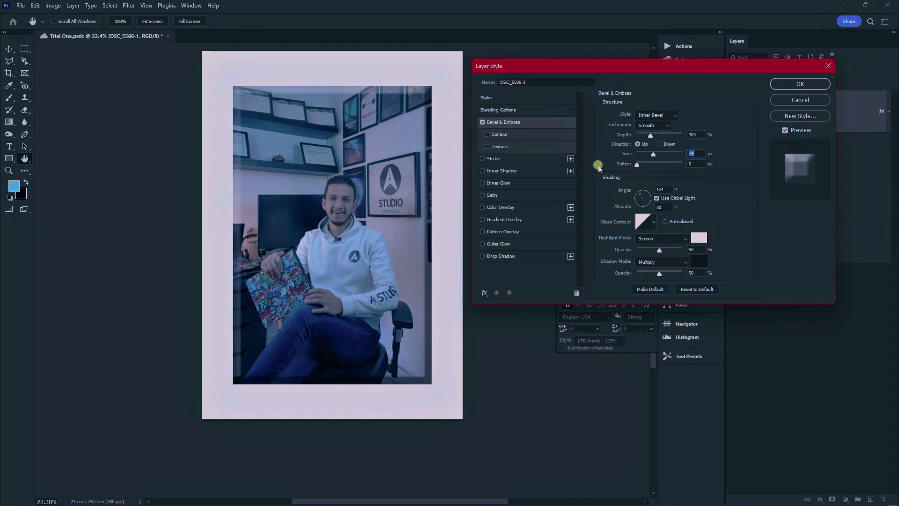
left_click_drag(653, 154, 645, 135)
mouse_move(660, 274)
left_mouse_down()
mouse_move(671, 274)
mouse_move(668, 250)
left_mouse_up()
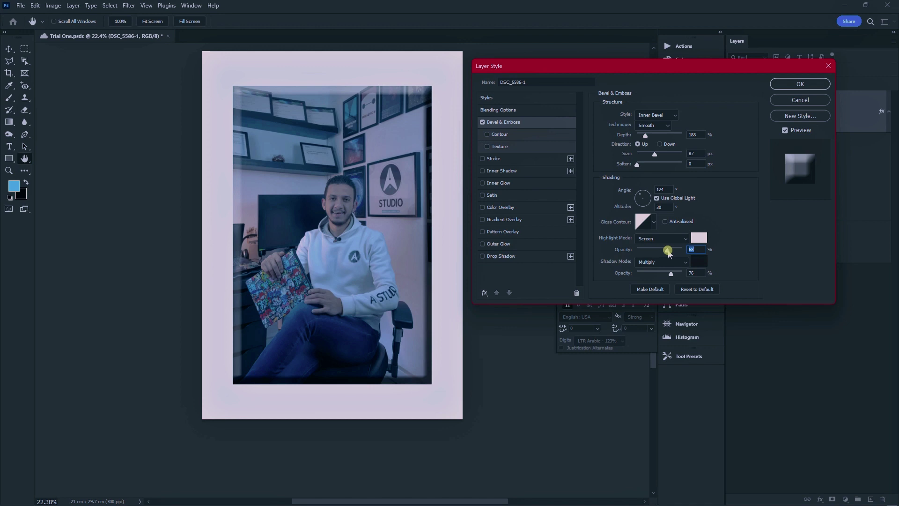
Toggle the bevel texture on and off, then cancel the Layer Style dialog, discarding all effects
left_click(487, 148)
left_click(488, 147)
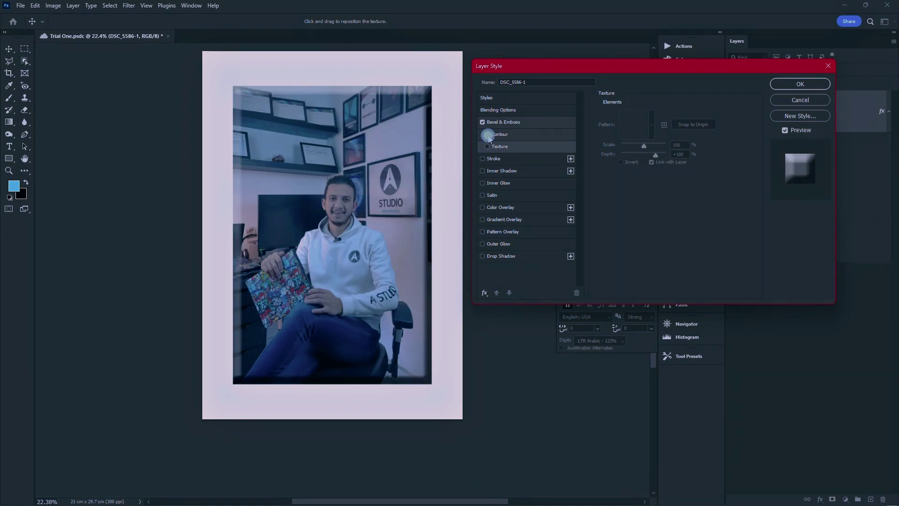
left_click(776, 103)
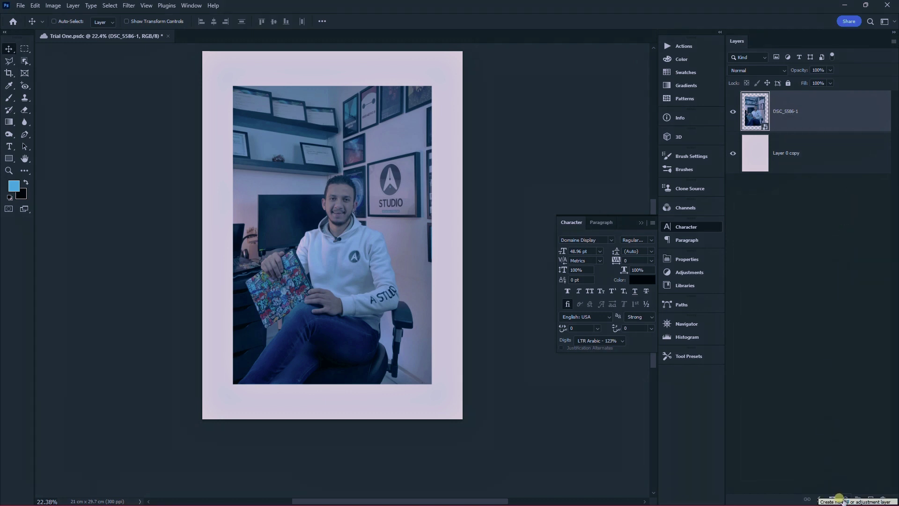
Add a Brightness/Contrast adjustment layer with brightness and contrast both at -16
left_click(843, 499)
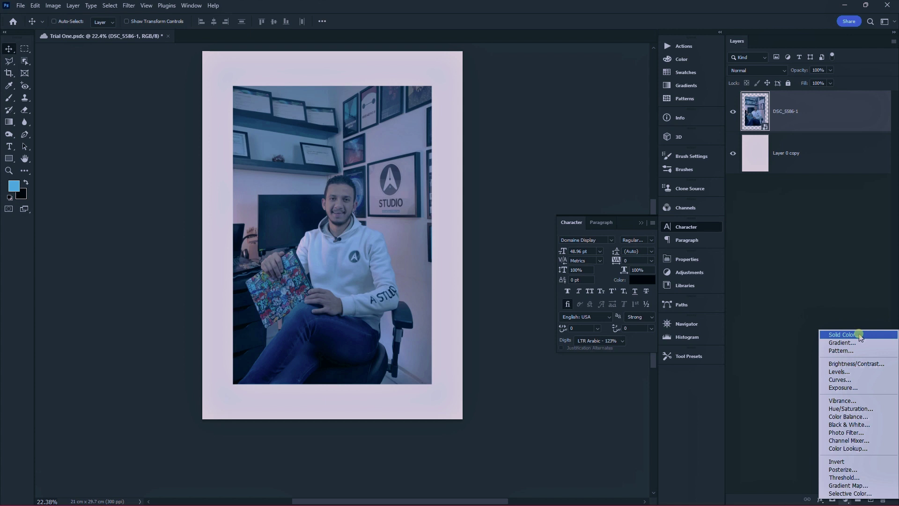
left_click(855, 364)
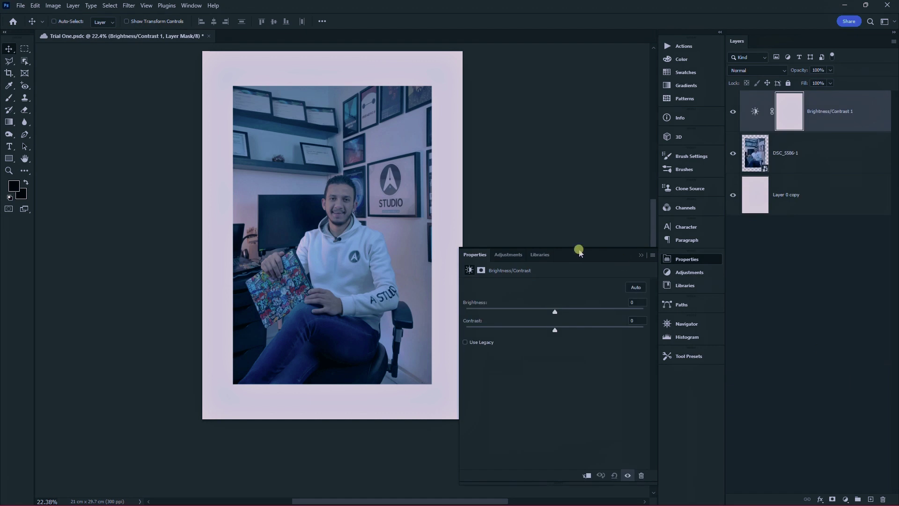
mouse_move(555, 309)
left_mouse_down()
mouse_move(530, 312)
mouse_move(546, 315)
mouse_move(563, 337)
mouse_move(529, 338)
left_mouse_up()
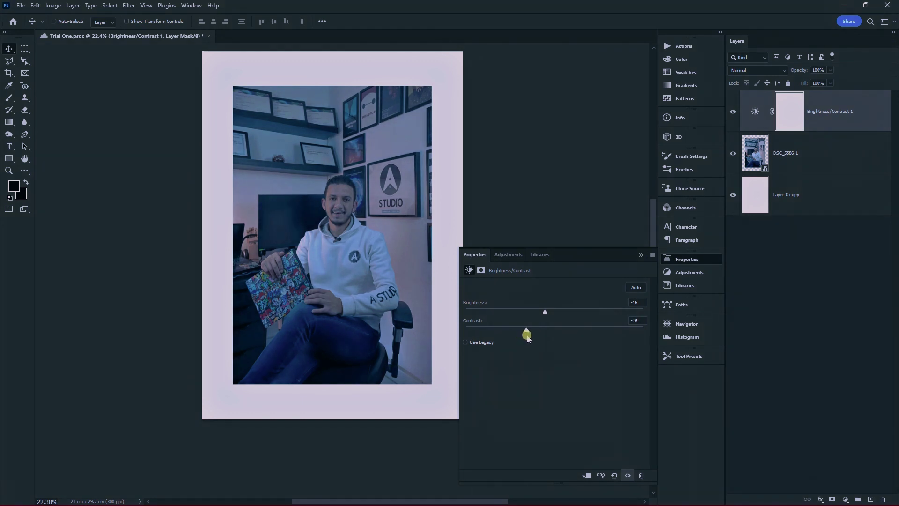
left_click(846, 500)
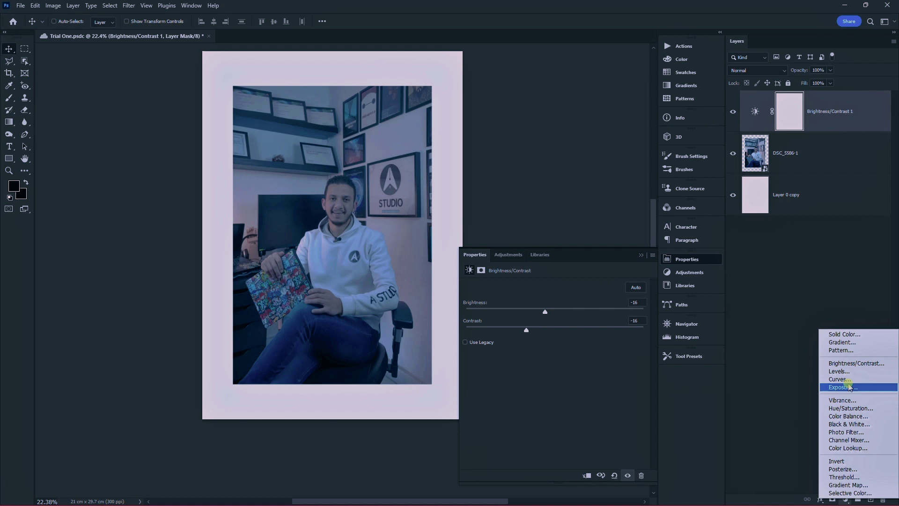
Add a Hue/Saturation layer at saturation -30, lightness +53, and hide both adjustment layers
left_click(848, 408)
mouse_move(555, 337)
left_mouse_down()
mouse_move(627, 341)
mouse_move(458, 342)
left_mouse_up()
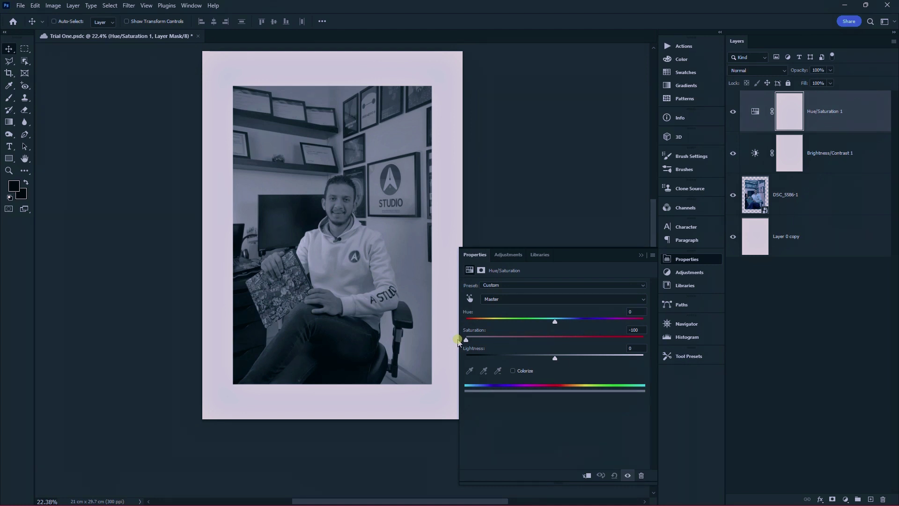
mouse_move(459, 343)
left_mouse_down()
mouse_move(639, 352)
mouse_move(534, 363)
mouse_move(504, 357)
mouse_move(622, 347)
mouse_move(602, 355)
left_mouse_up()
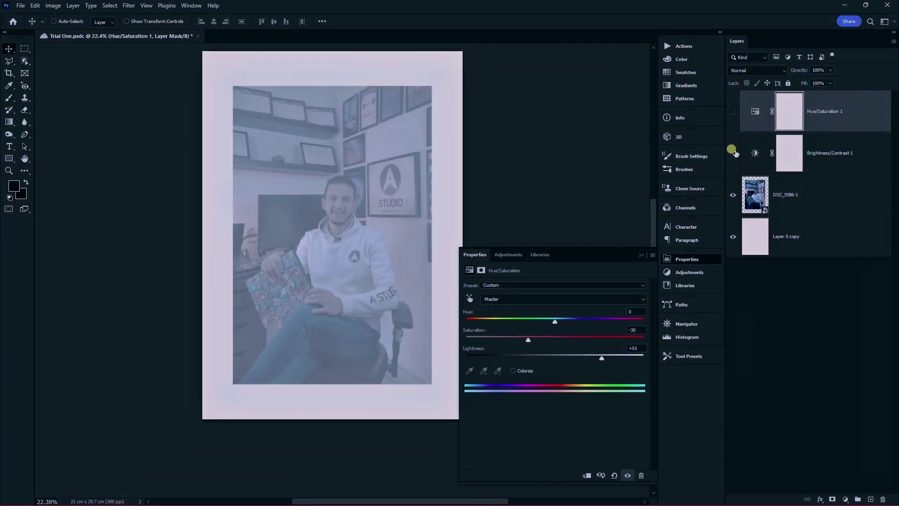
left_click_drag(733, 112, 733, 153)
left_click(846, 499)
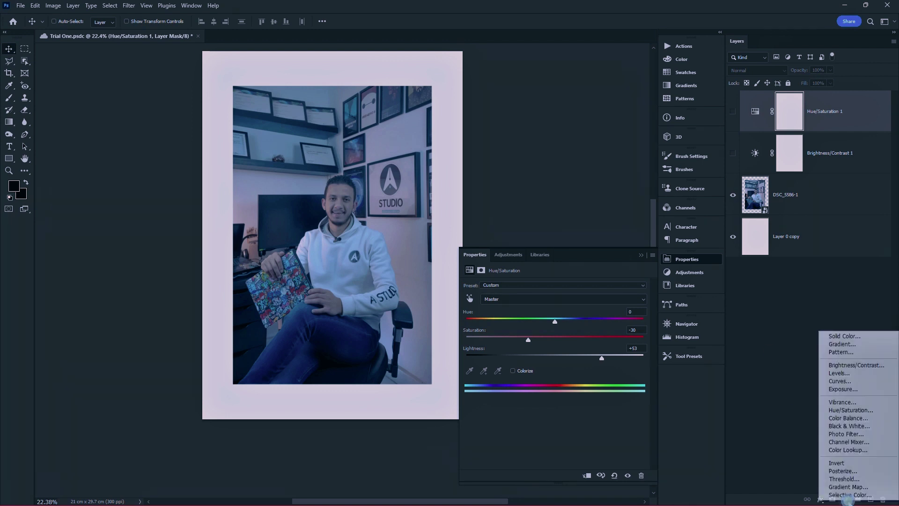
left_click(848, 427)
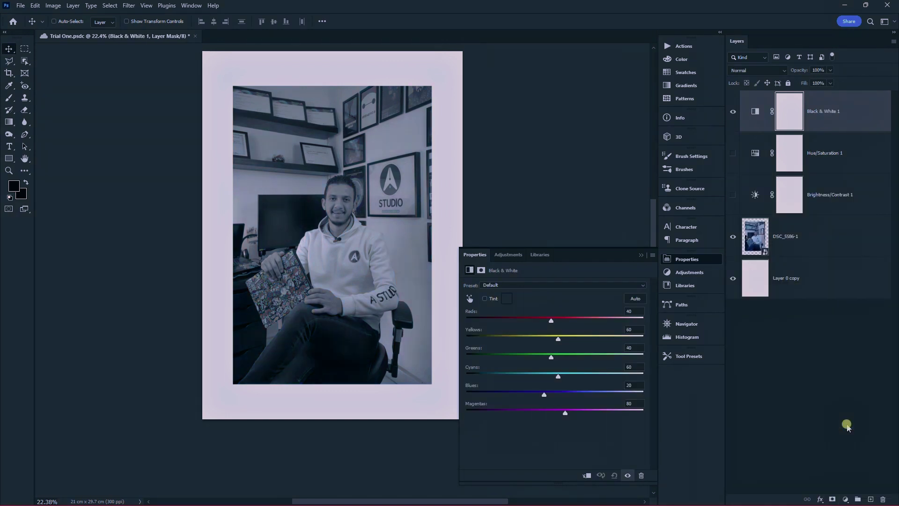
key("Delete")
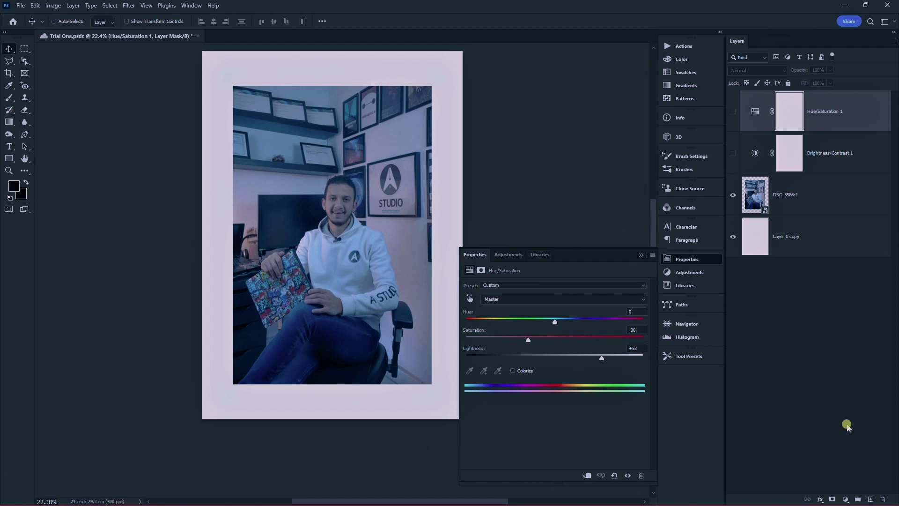
left_click(845, 499)
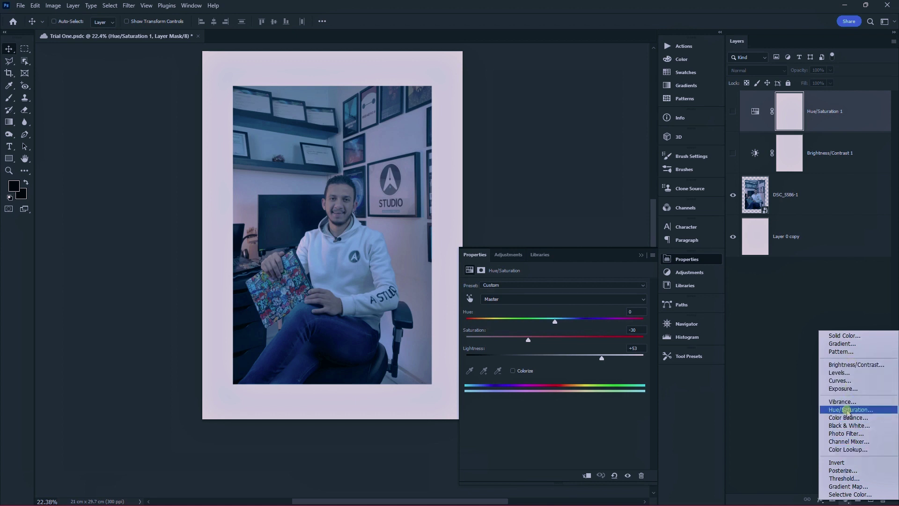
Add an Underwater Photo Filter layer at 64% density, then hide it
left_click(847, 434)
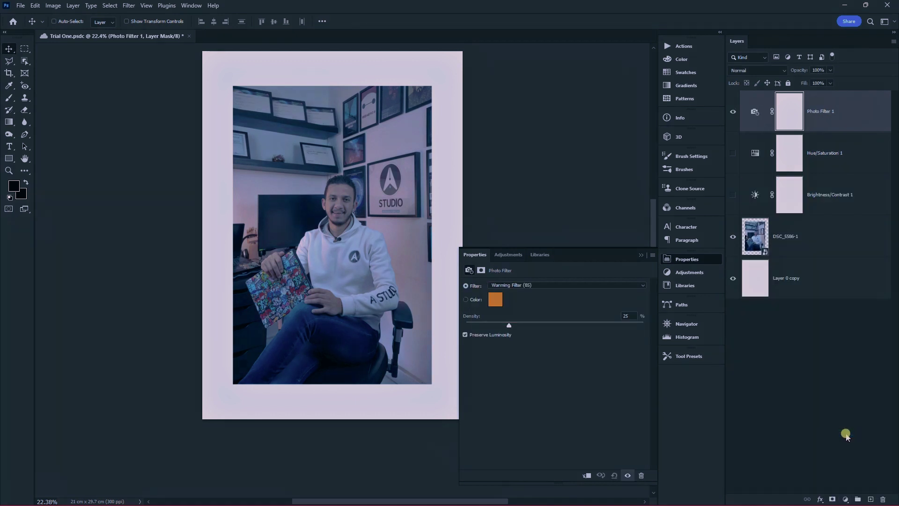
left_click(594, 286)
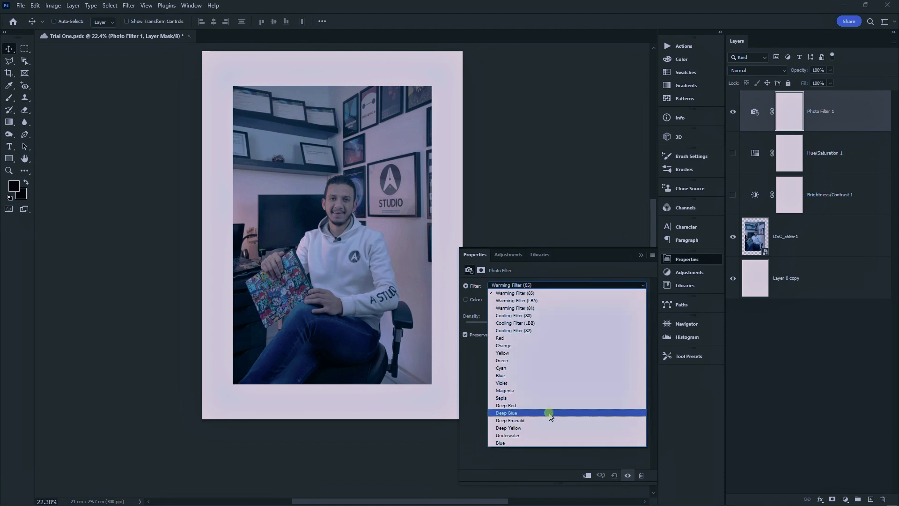
left_click(541, 435)
left_click_drag(510, 330, 579, 332)
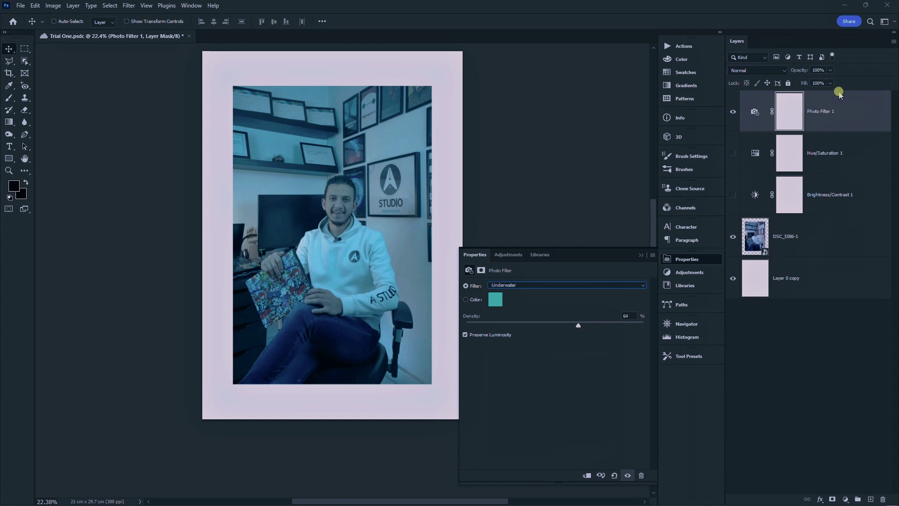
left_click(734, 112)
left_click(844, 500)
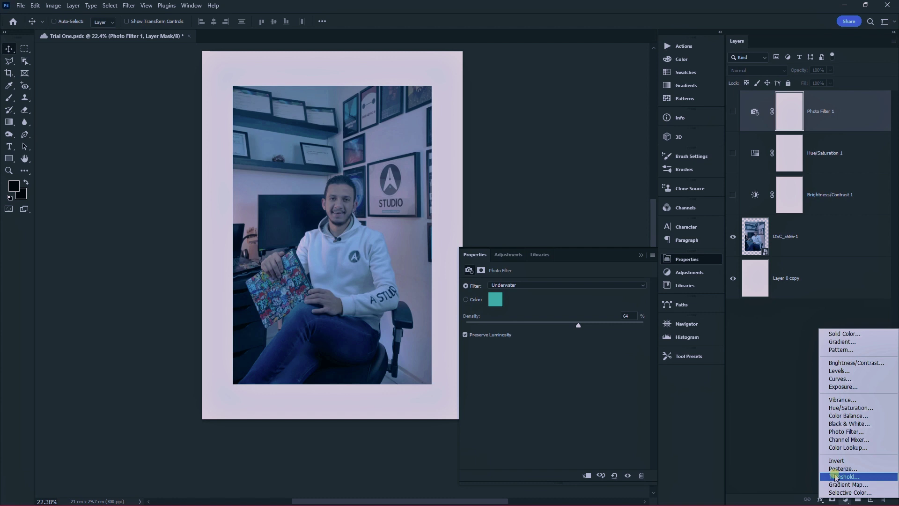
Add an Invert adjustment layer and toggle its visibility repeatedly to compare, leaving it hidden
left_click(837, 461)
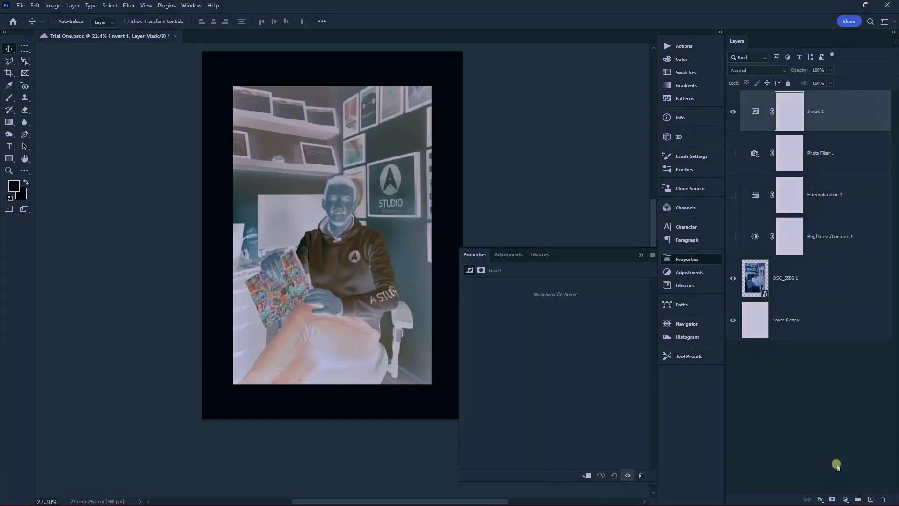
left_click(755, 112)
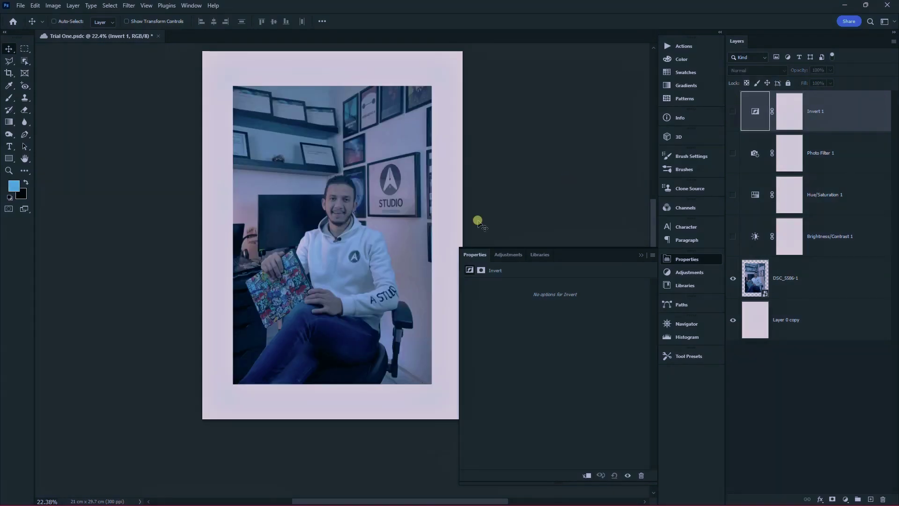
left_click(731, 111)
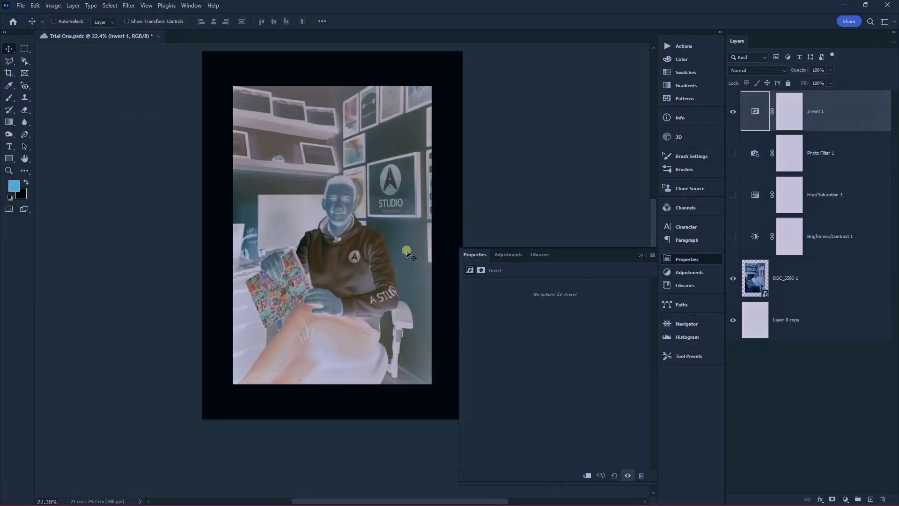
left_click(733, 111)
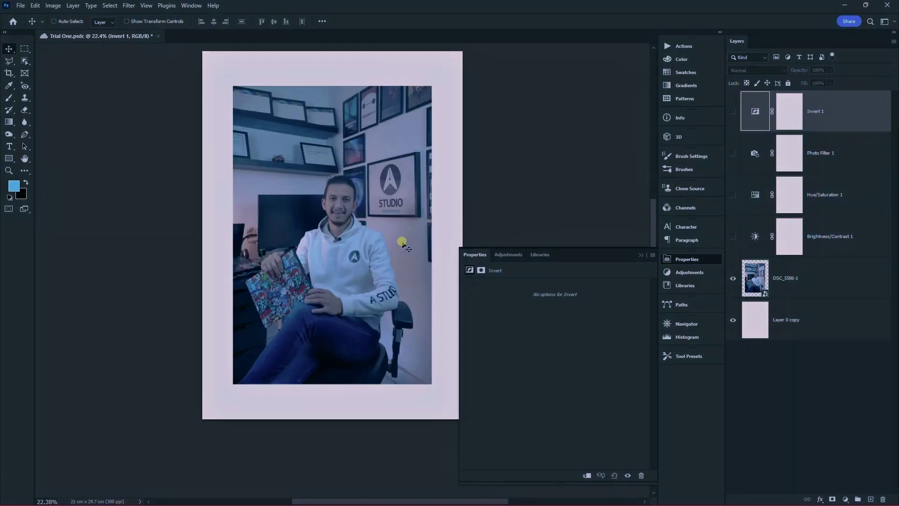
left_click(732, 111)
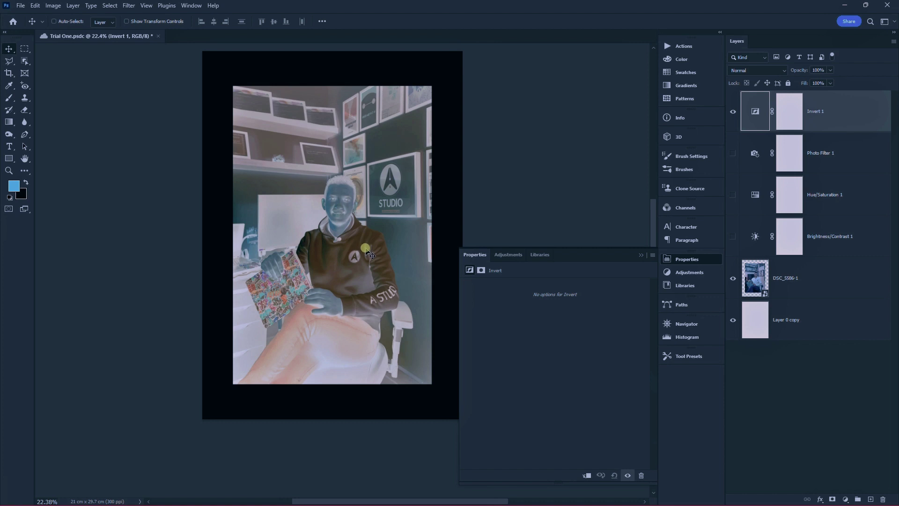
left_click(733, 112)
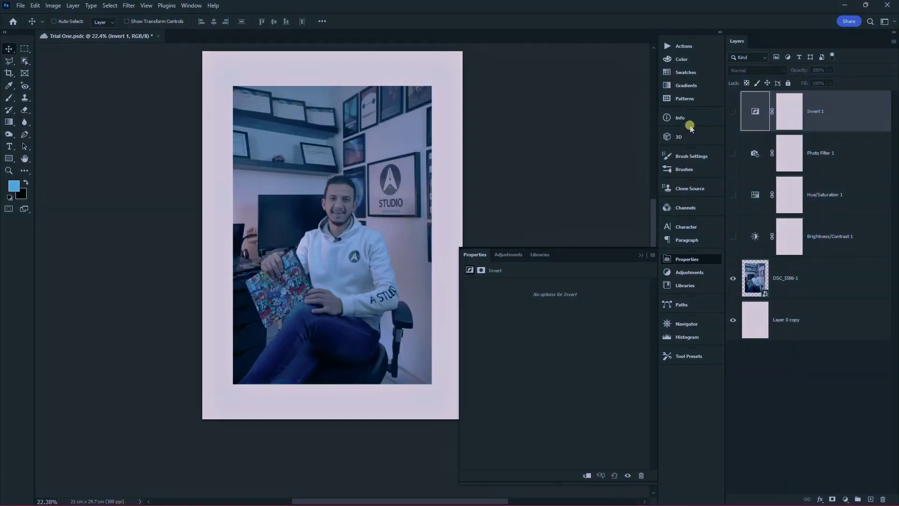
left_click(733, 111)
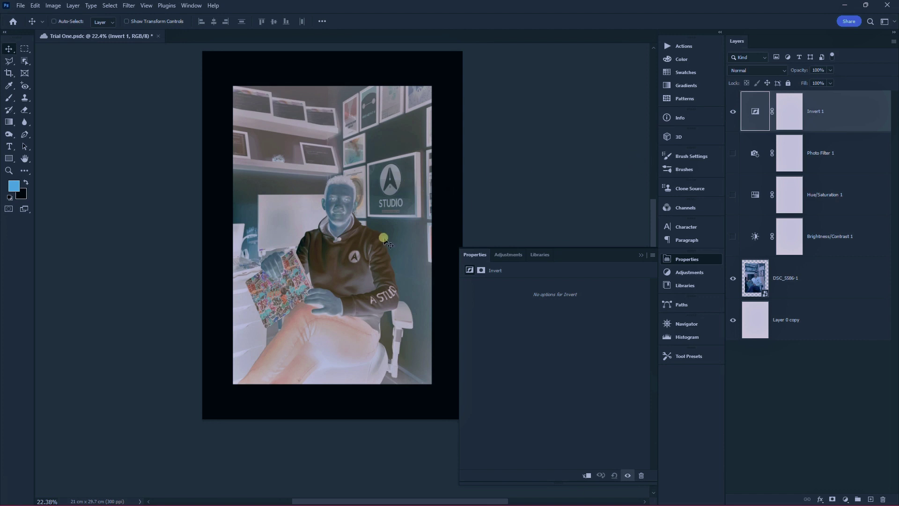
left_click(734, 111)
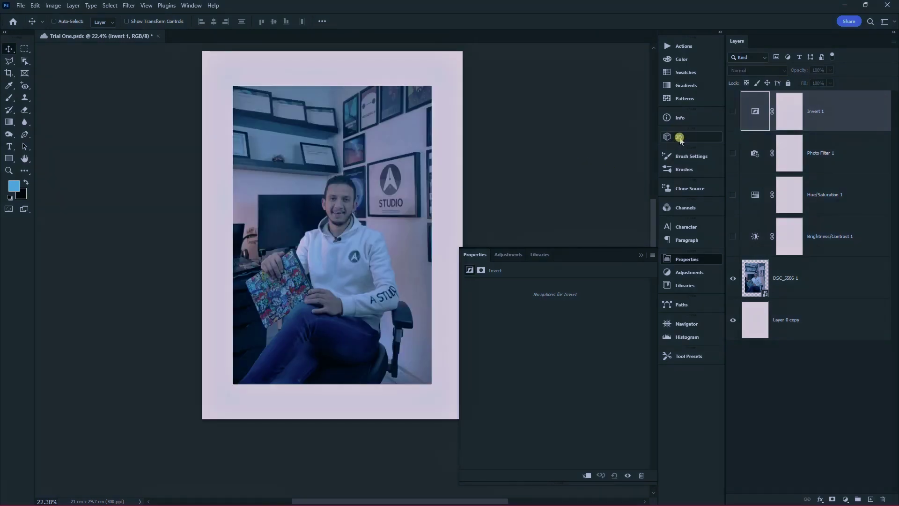
left_click(733, 111)
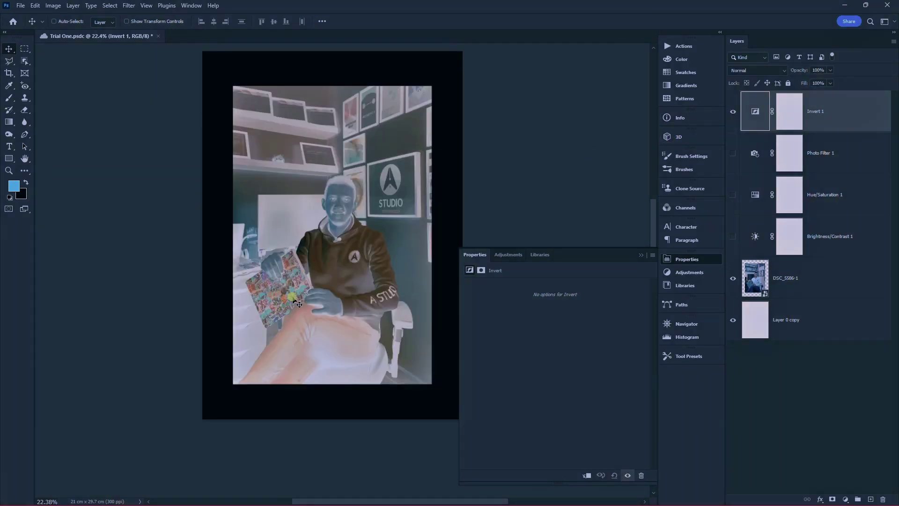
left_click(733, 112)
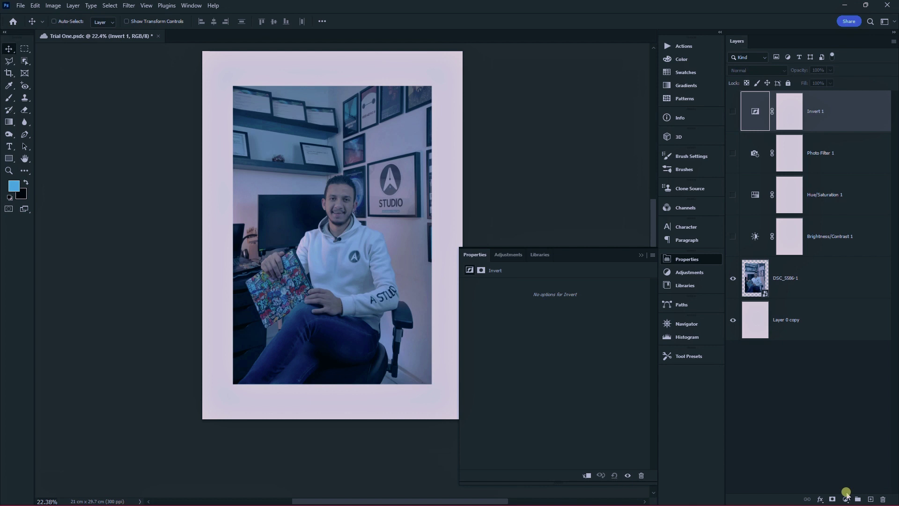
Add a Threshold layer at level 103, then re-show and select Brightness/Contrast 1
left_click(846, 496)
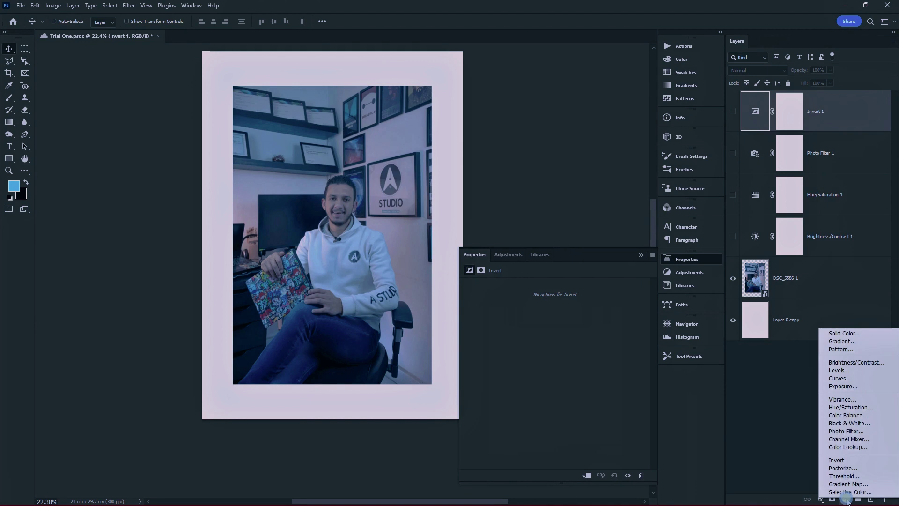
left_click(846, 476)
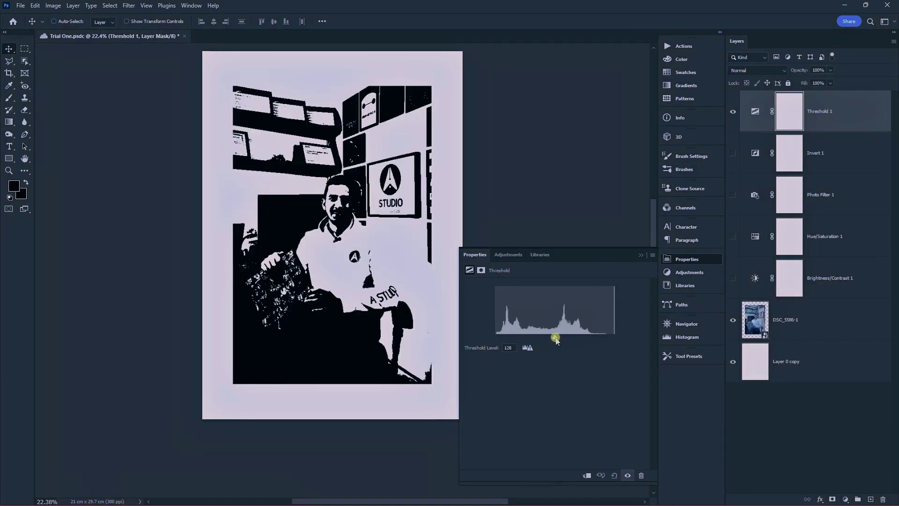
left_click_drag(556, 340, 545, 341)
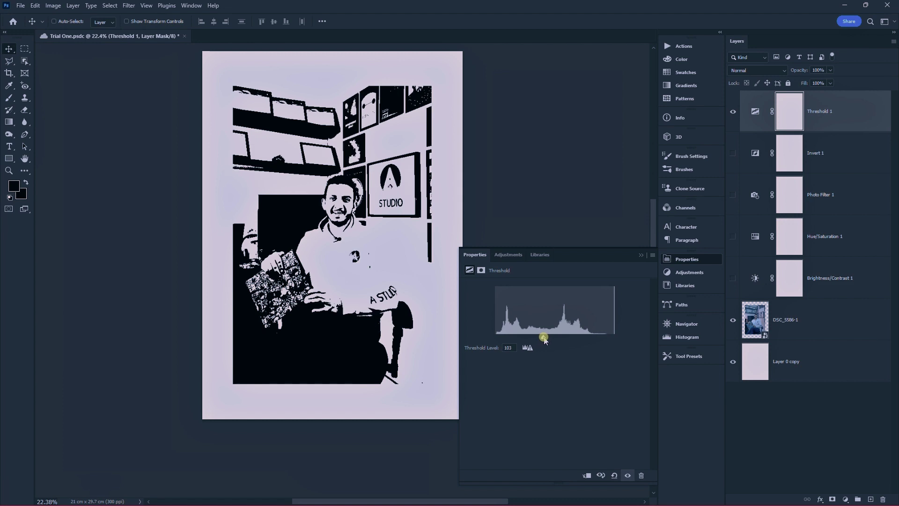
left_click(727, 274)
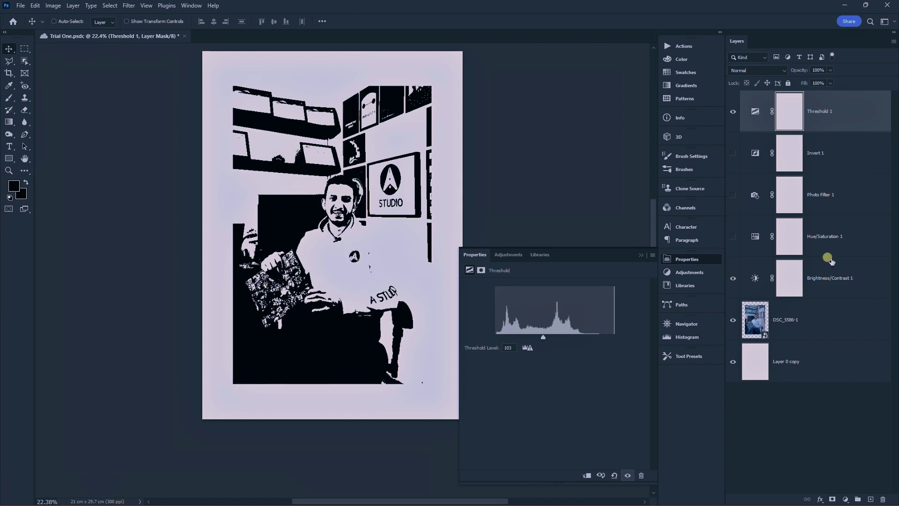
left_click(758, 271)
Raise Brightness/Contrast 1 brightness to 15, keeping contrast at -16
left_click_drag(556, 310, 564, 310)
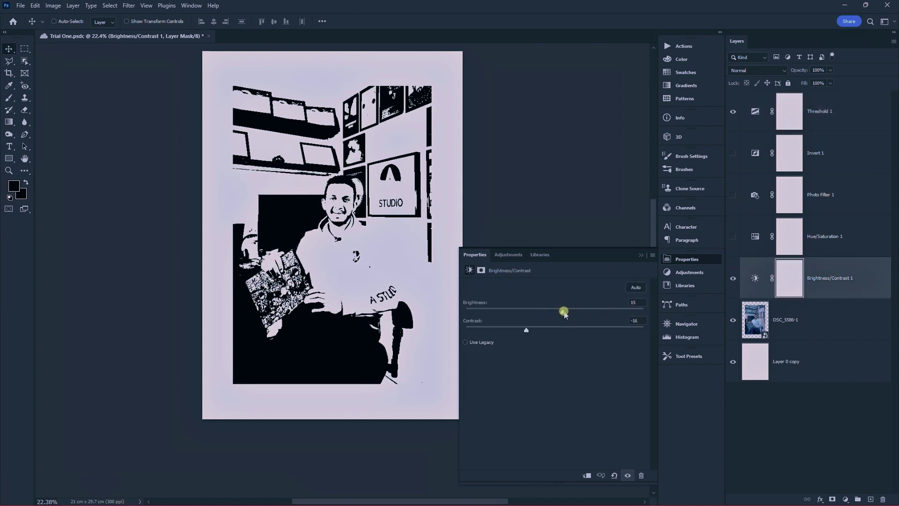